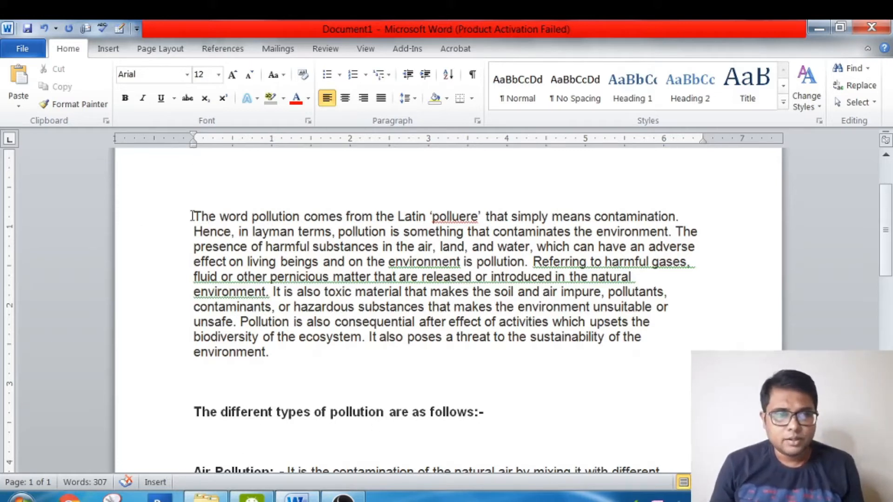
- Try centred, right and left alignment on the opening pollution paragraph, ending with justified alignment
drag(193, 217, 303, 371)
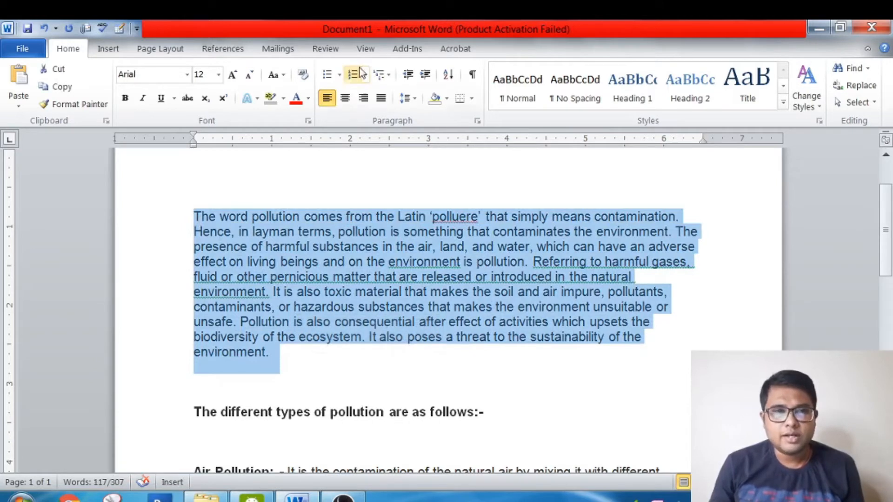
click(349, 99)
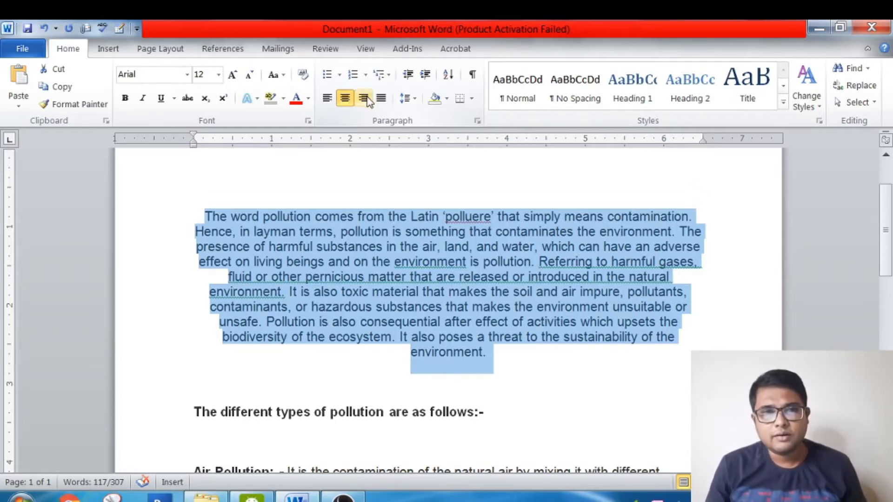
click(365, 98)
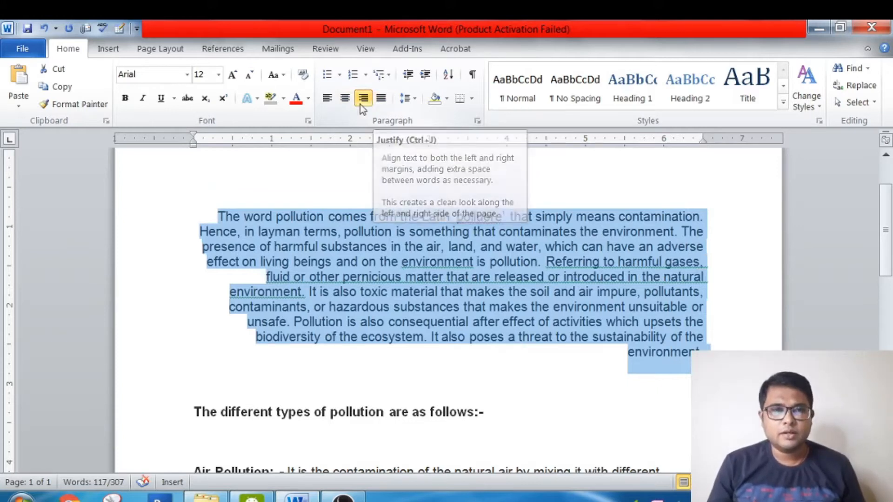
click(346, 103)
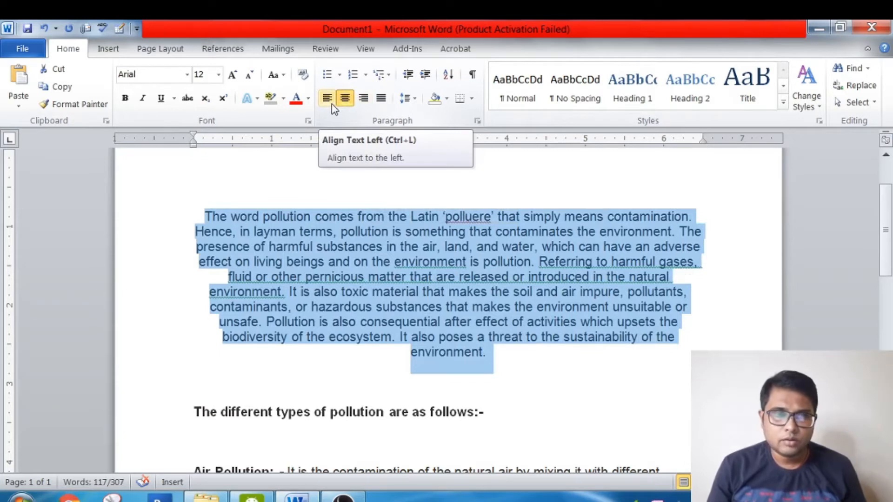
click(334, 110)
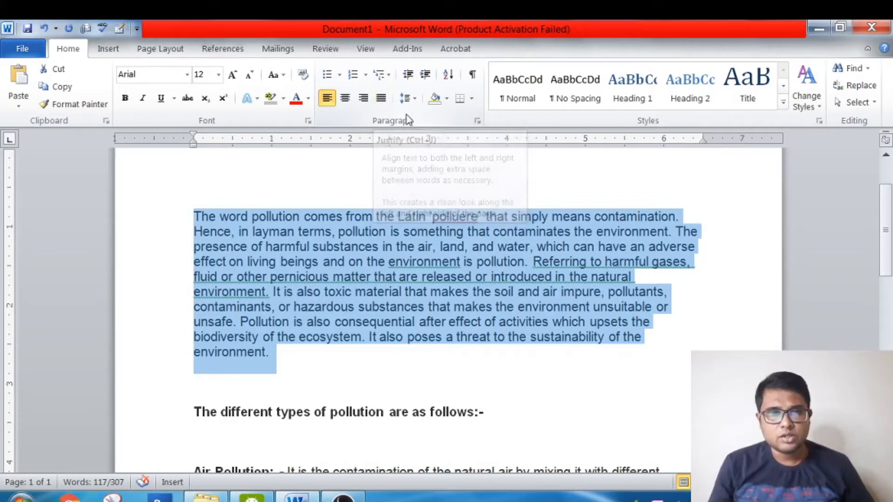
click(381, 99)
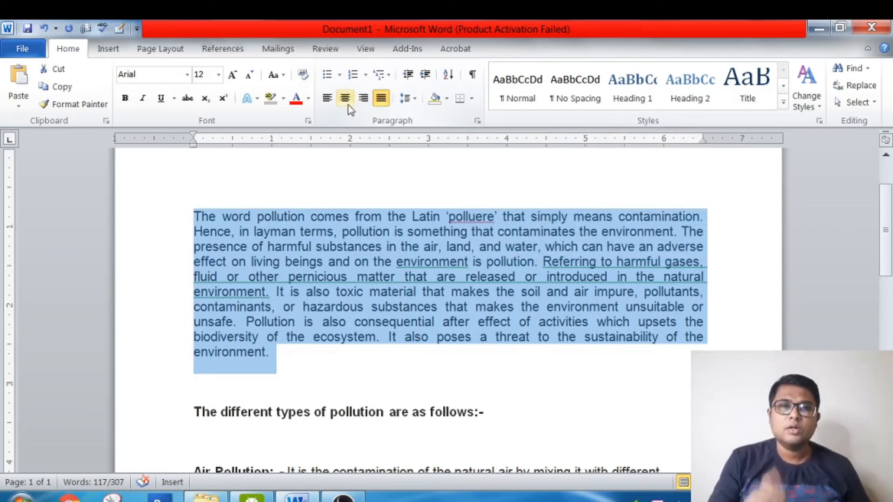
- Set the selected opening paragraph's alignment to Centered through the Paragraph settings dialog
click(478, 122)
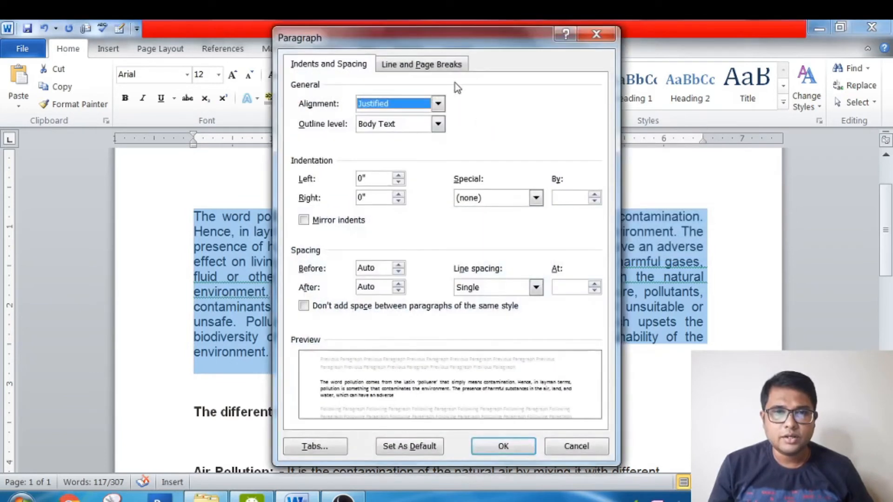
click(438, 105)
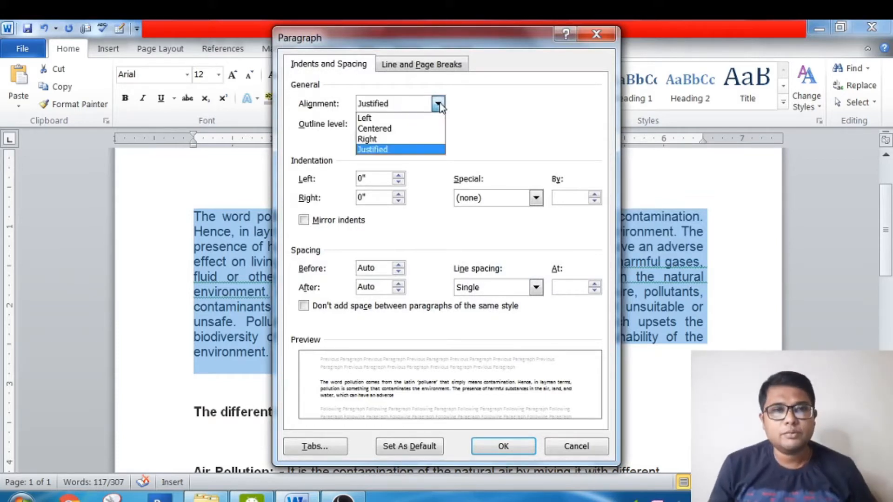
click(410, 132)
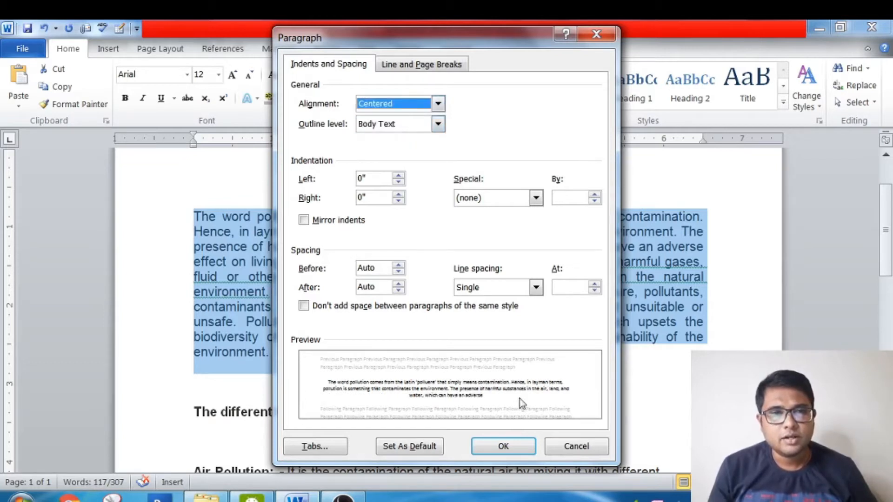
click(517, 441)
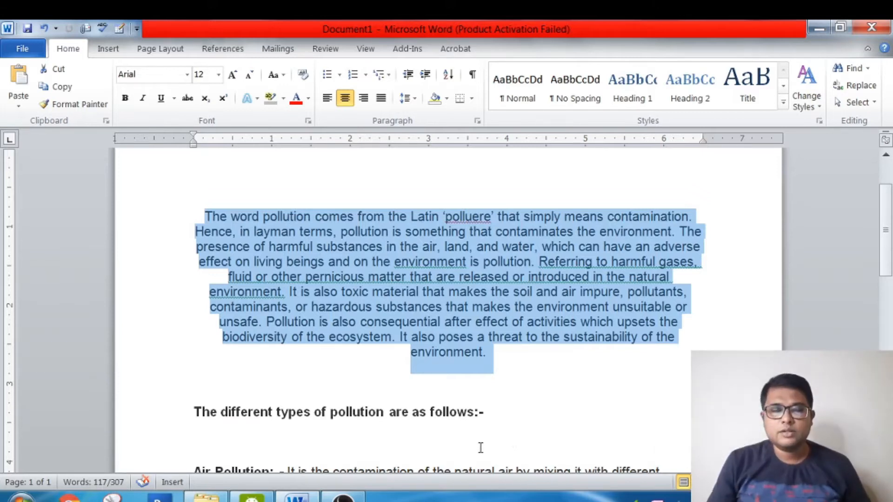
- Set the alignment of the Air Pollution and Water Pollution paragraphs to Justified through the Paragraph settings dialog
key(Down)
key(Down)
key(Down)
key(Down)
key(Down)
key(Down)
key(Down)
key(Down)
key(Down)
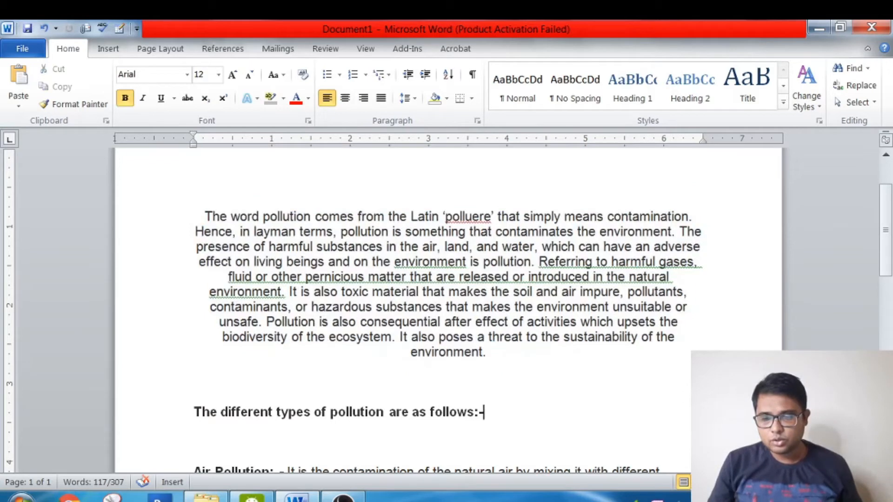
key(Down)
key(Down)
key(Down)
key(Down)
key(Down)
key(Down)
key(Down)
key(Down)
key(Down)
key(Down)
key(Down)
key(Down)
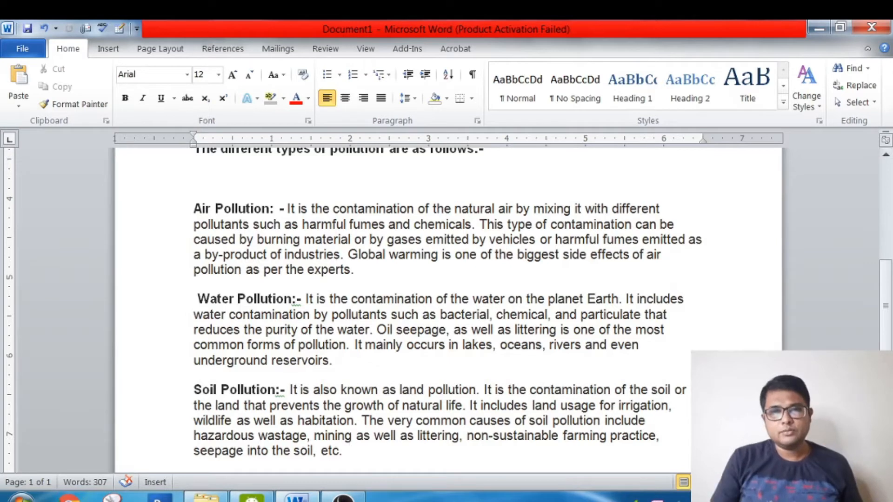
click(661, 208)
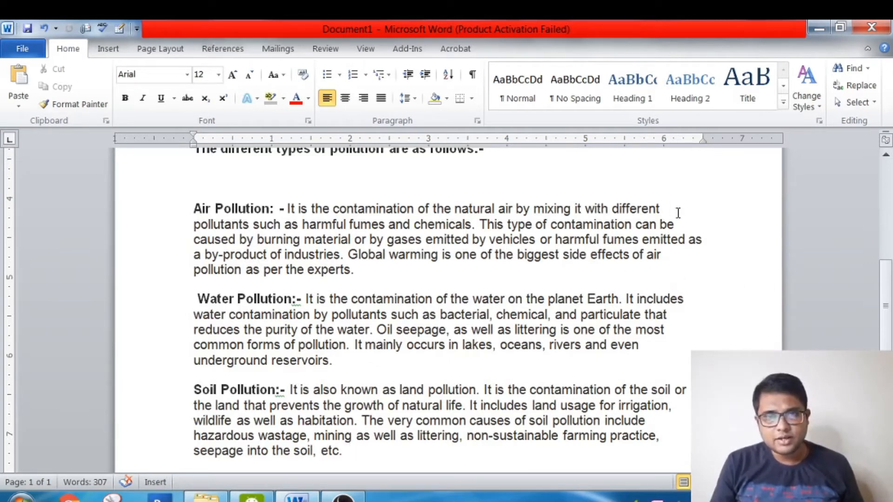
click(687, 224)
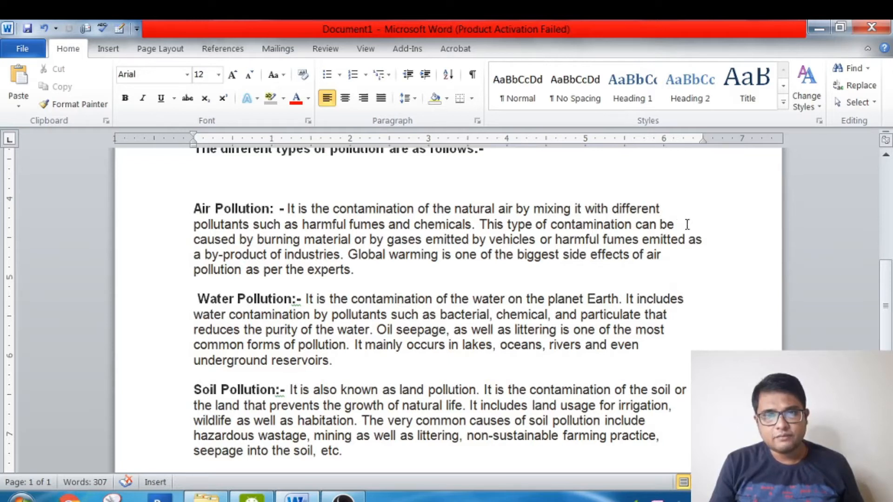
drag(193, 209, 642, 345)
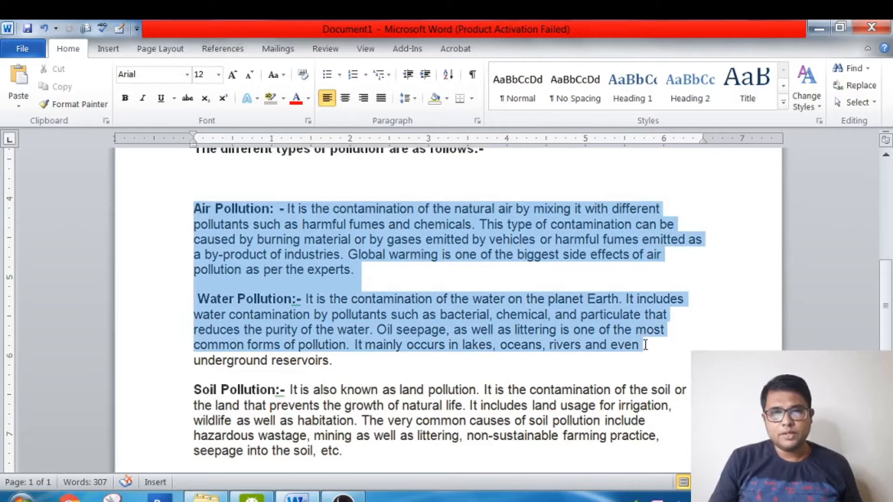
click(478, 121)
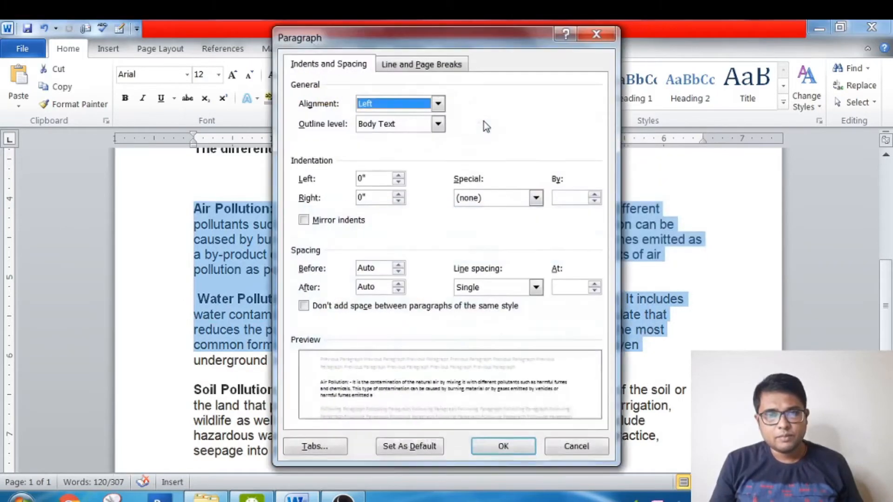
click(438, 103)
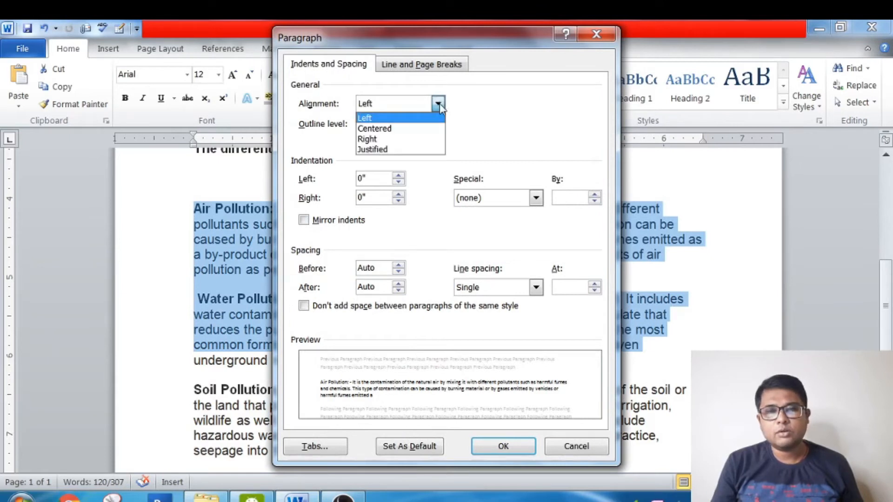
click(420, 149)
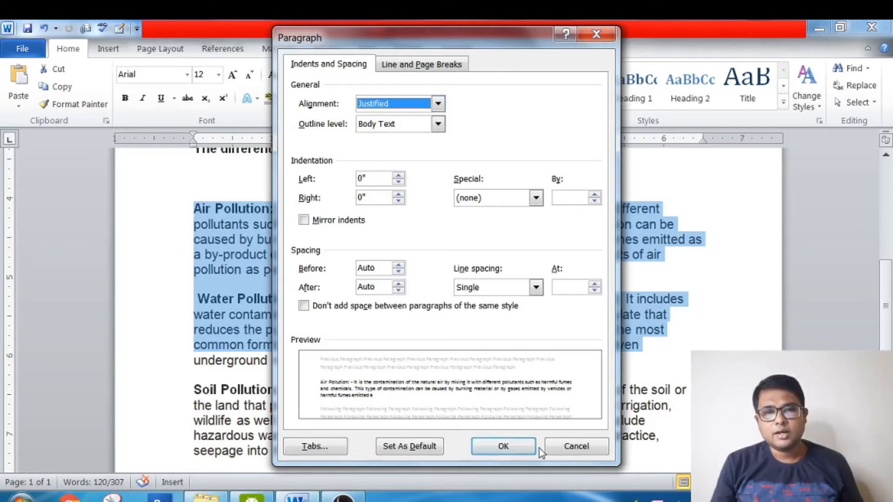
click(526, 448)
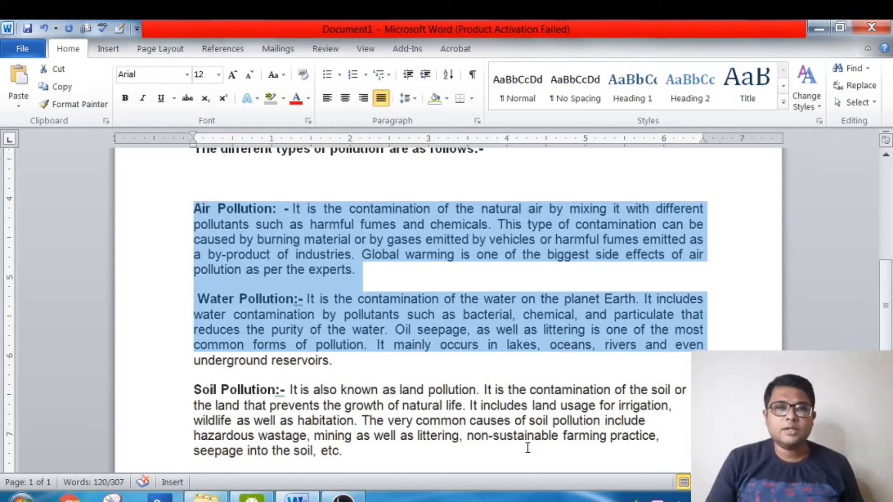
- Select the whole document and apply justified alignment to all of its text
key(Up)
key(Up)
key(Up)
key(Up)
key(Up)
key(Up)
key(Up)
key(Up)
key(Up)
key(Up)
key(Up)
key(Up)
key(Up)
key(Up)
key(Up)
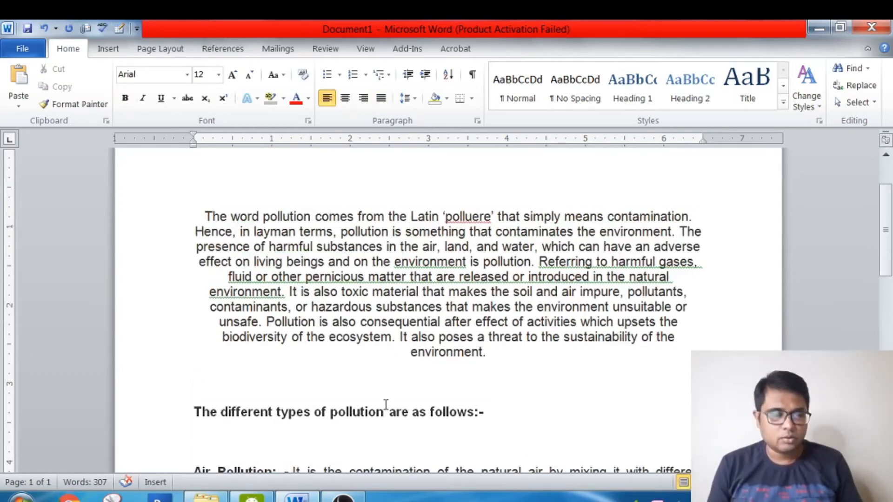
key(ctrl+a)
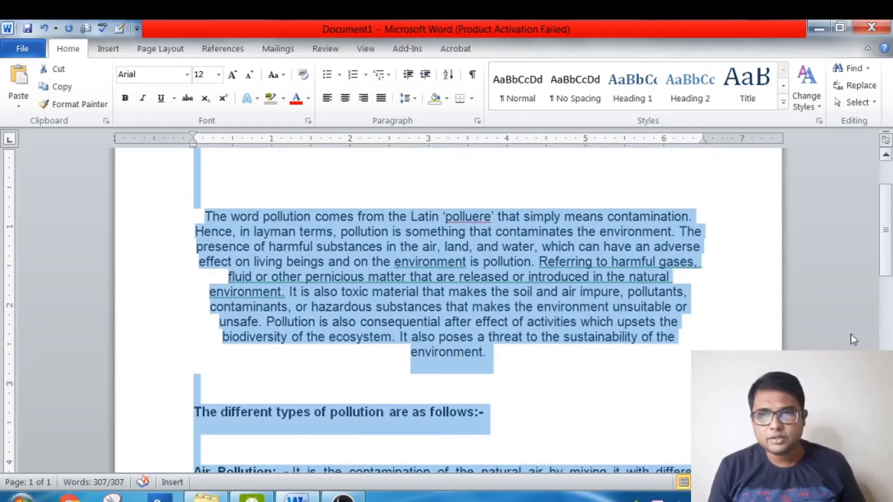
scroll(889, 253, down, 10)
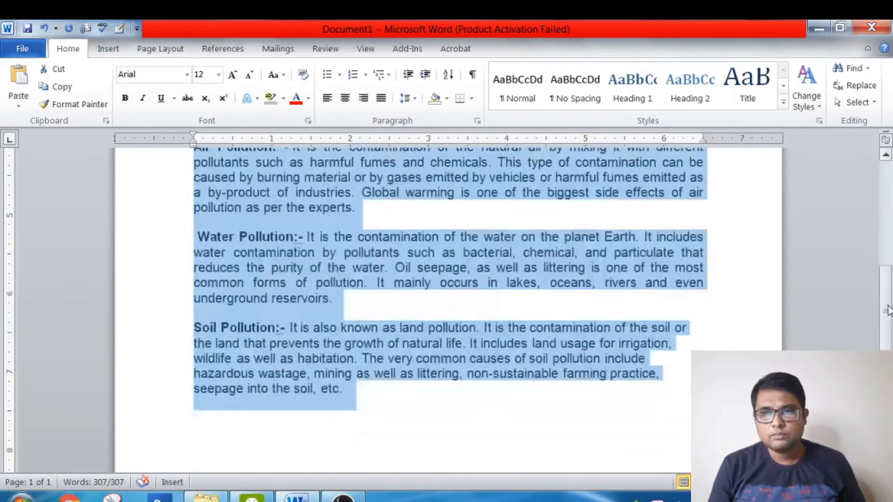
scroll(860, 279, up, 7)
scroll(861, 279, down, 3)
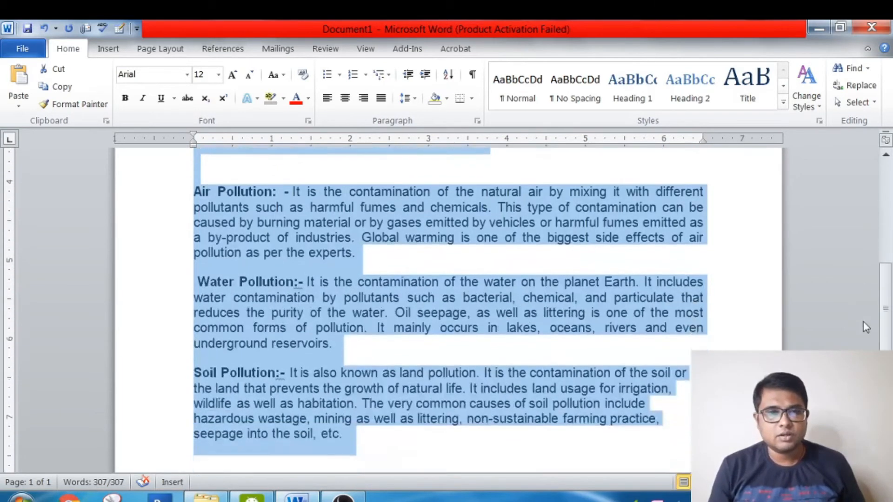
scroll(860, 279, up, 4)
scroll(858, 279, up, 1)
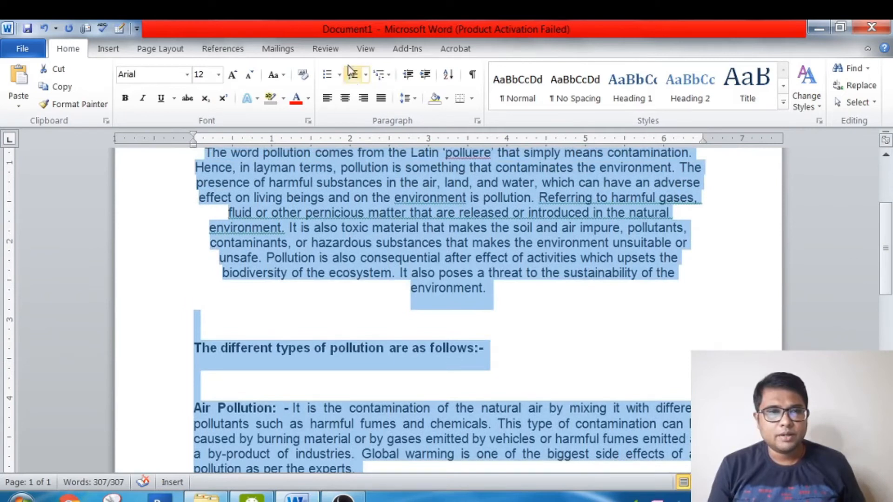
click(382, 101)
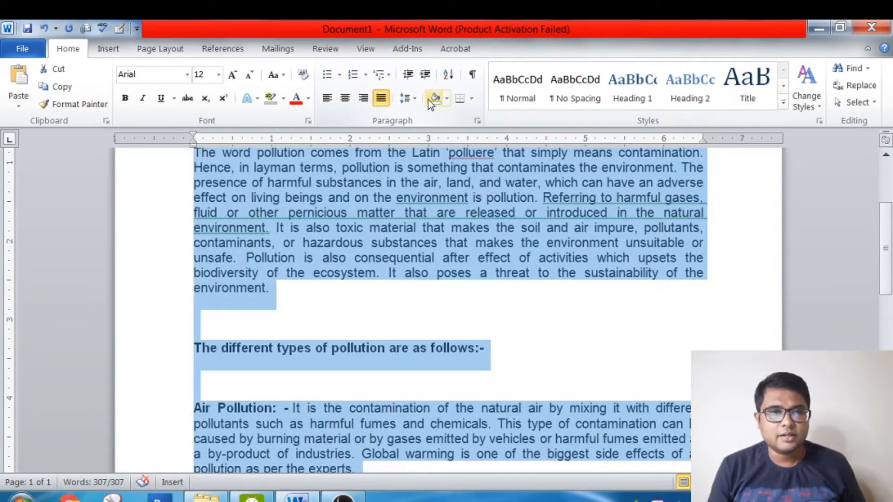
- Set the left indentation of the whole document to 1" in the Paragraph settings
click(478, 122)
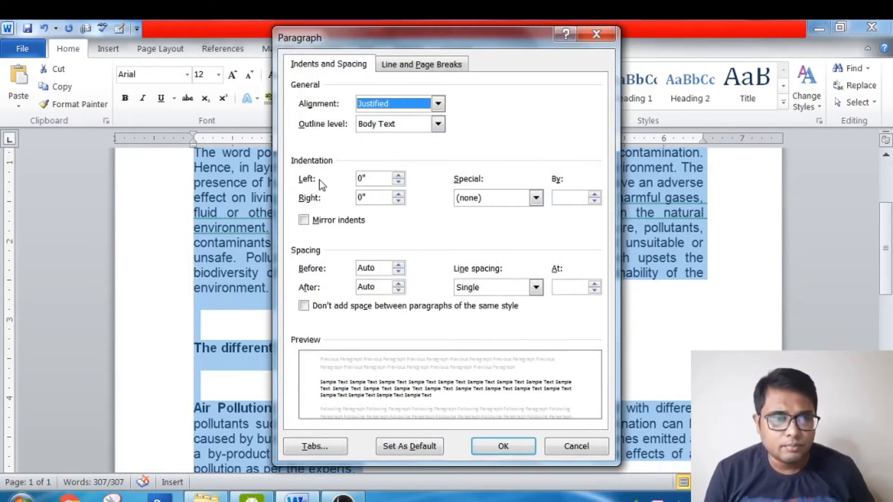
click(360, 179)
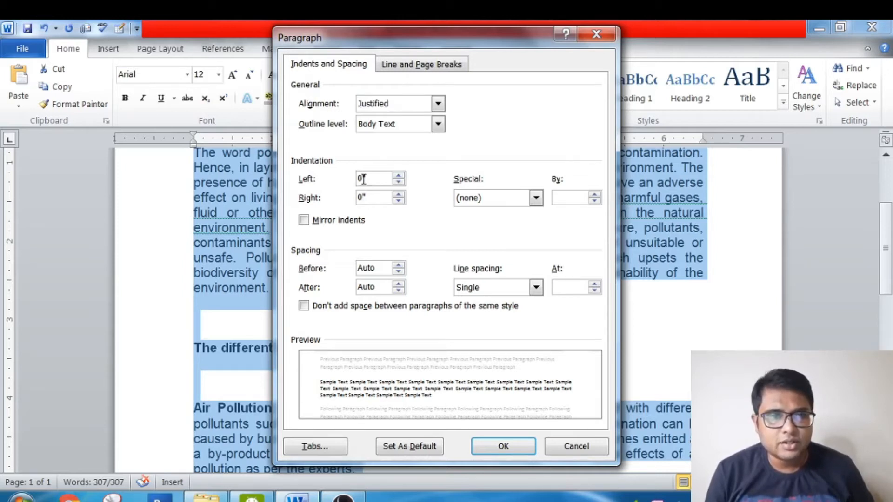
click(399, 176)
click(398, 176)
click(399, 176)
click(398, 176)
click(399, 176)
click(399, 176)
click(398, 175)
click(398, 175)
click(399, 176)
click(399, 176)
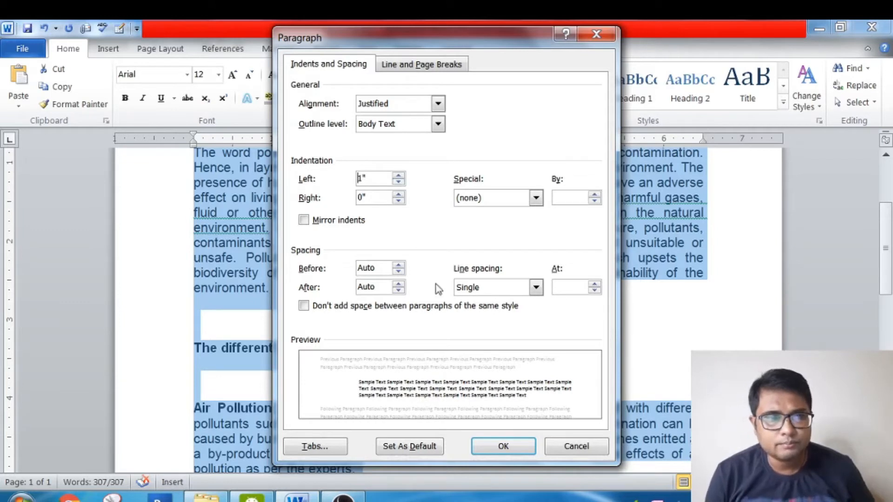
click(493, 453)
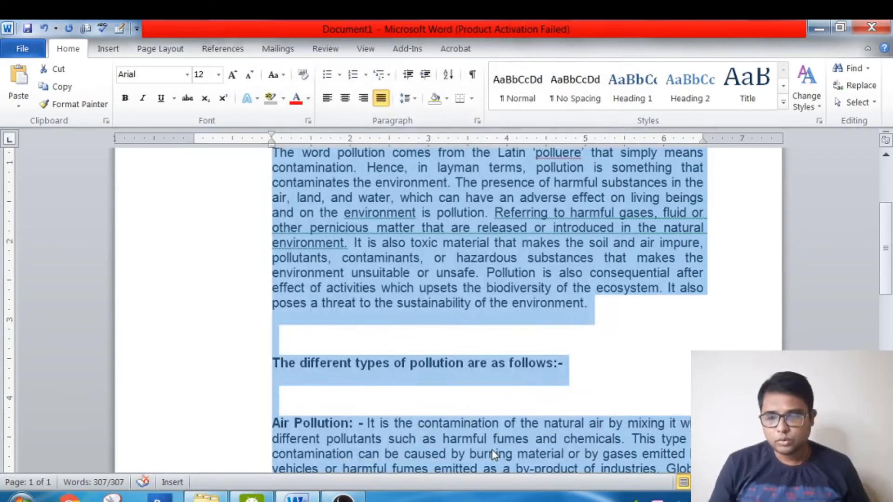
- Examine the left indentation from the opening paragraph down to the Soil Pollution paragraph and back
key(ctrl+Home)
key(Down)
key(Down)
key(Down)
key(Down)
key(Down)
key(Down)
key(Down)
key(Down)
key(Down)
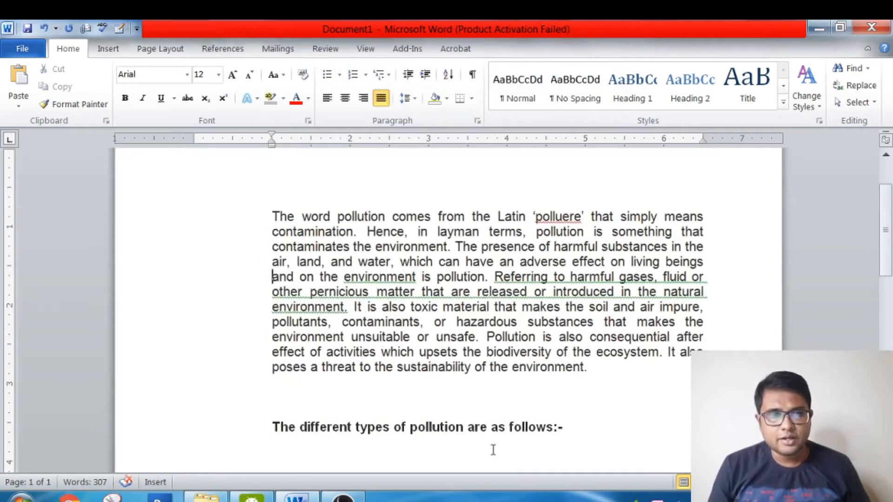
key(Down)
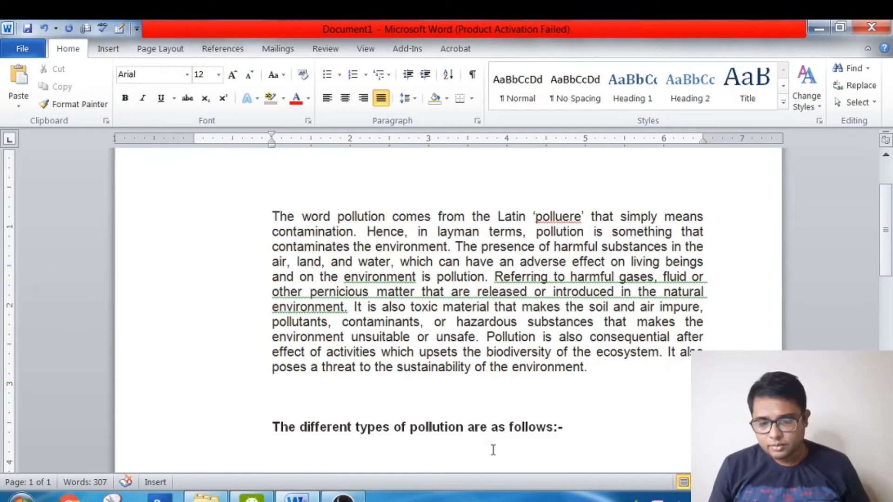
key(Down)
key(Down)
key(Down)
key(Down)
key(Down)
key(Down)
key(Down)
key(Down)
key(Down)
key(Down)
key(Down)
key(Down)
key(Down)
key(Down)
key(Down)
key(Down)
key(Down)
key(Down)
key(Down)
key(Down)
key(Down)
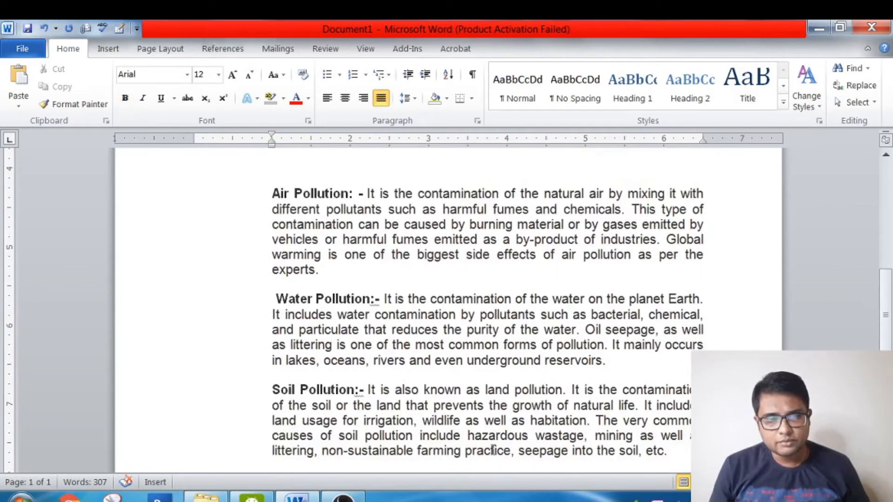
key(Up)
key(Up)
key(Up)
key(Up)
key(Up)
key(Up)
key(Up)
key(Up)
key(Up)
key(Up)
key(Up)
key(Up)
key(Up)
key(Up)
key(Up)
key(Up)
key(Up)
key(Up)
key(Up)
key(Up)
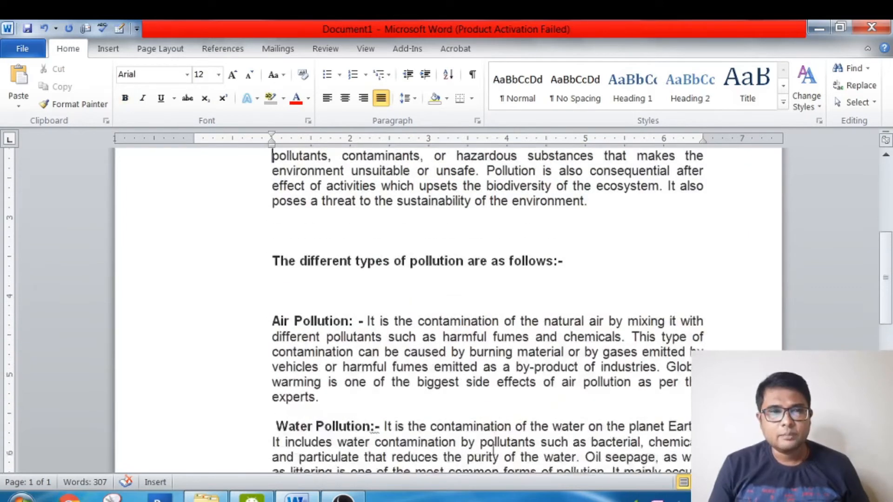
key(Up)
key(Up)
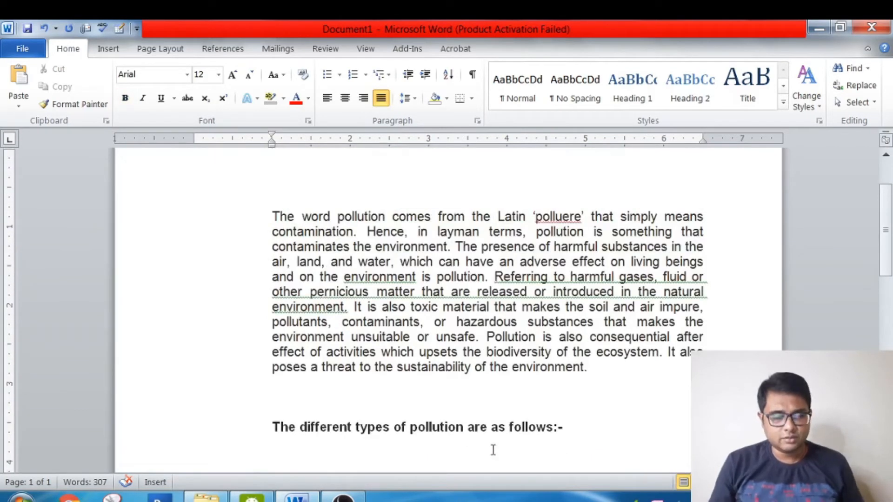
- Select the whole document and set its left indentation to 0.5" and its right indentation to 1" in the Paragraph settings
key(ctrl+a)
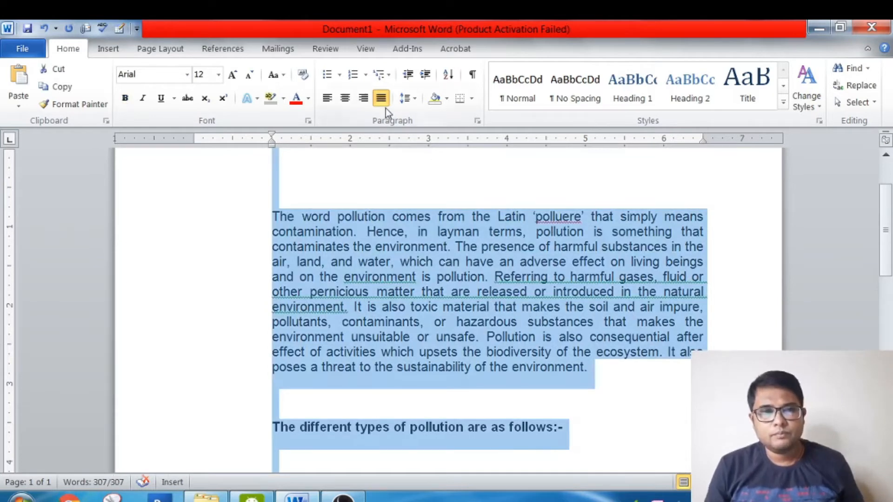
click(478, 120)
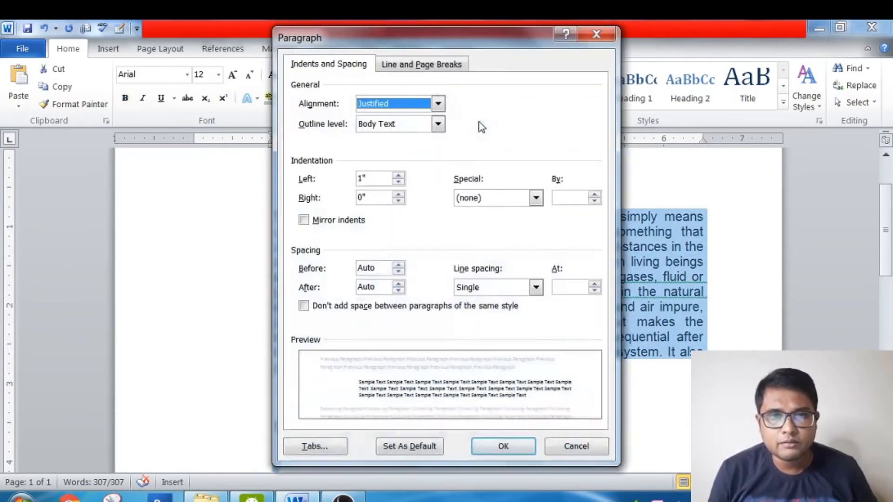
drag(368, 179, 357, 179)
text(0.5)
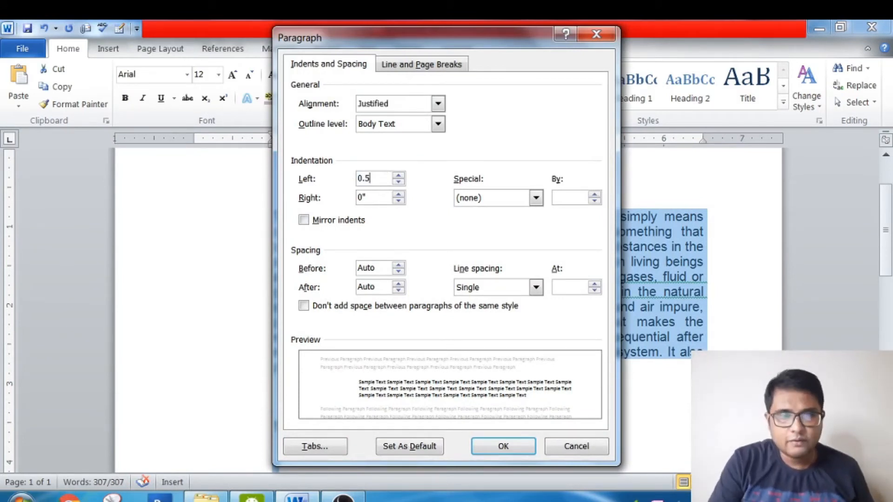
click(372, 197)
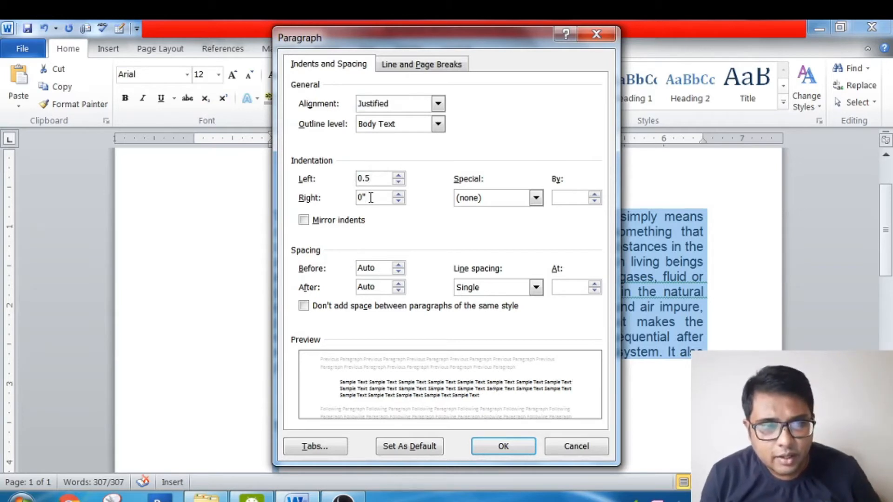
key(BackSpace)
key(BackSpace)
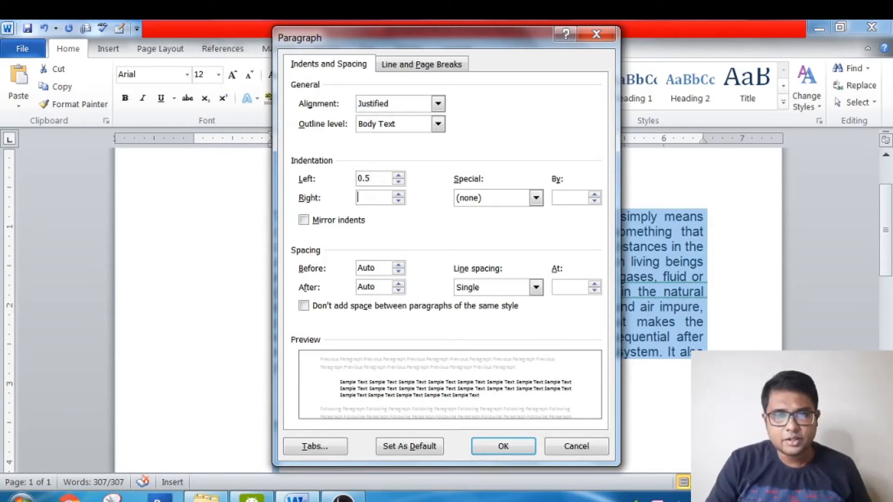
text(1)
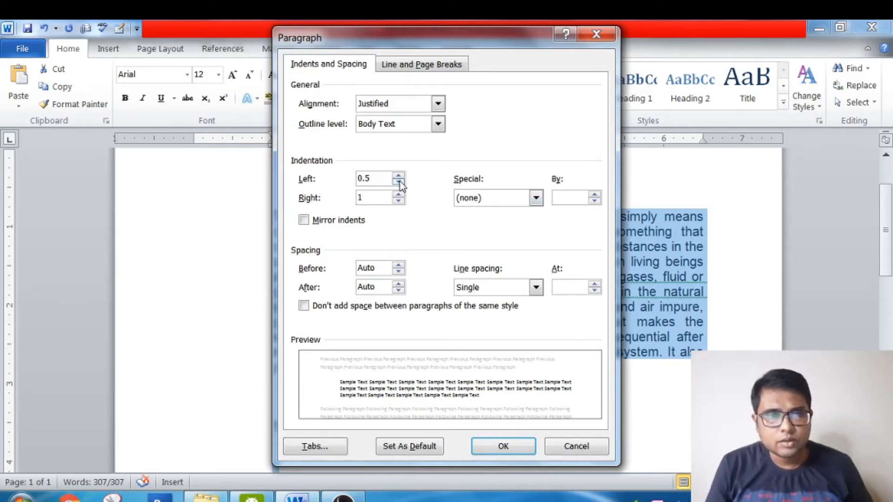
- Set the left indentation to 0" and apply the paragraph settings to the whole document
click(382, 177)
drag(382, 177, 269, 193)
text(0)
click(503, 446)
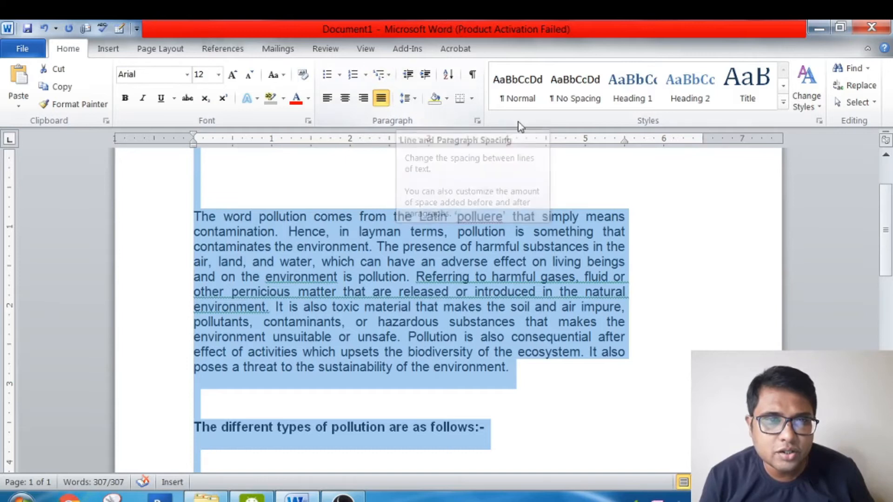
- Set the right indentation of the whole document to 0" in the Paragraph settings and apply it
click(476, 121)
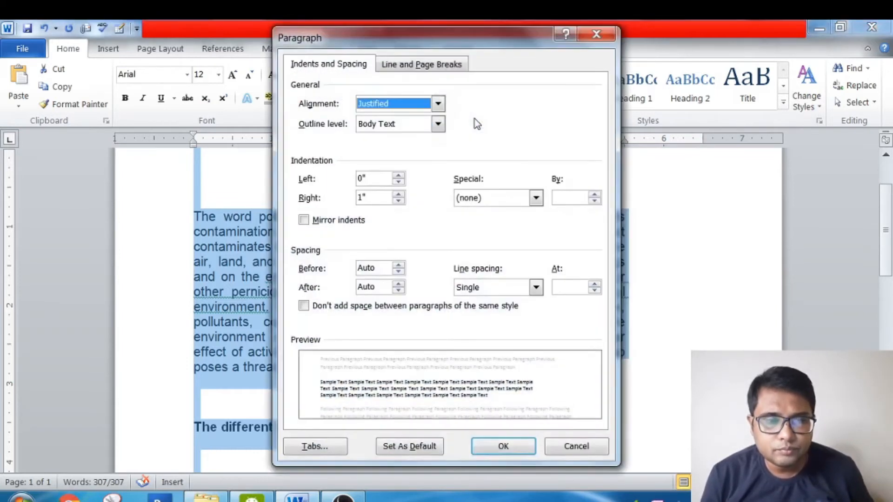
click(536, 199)
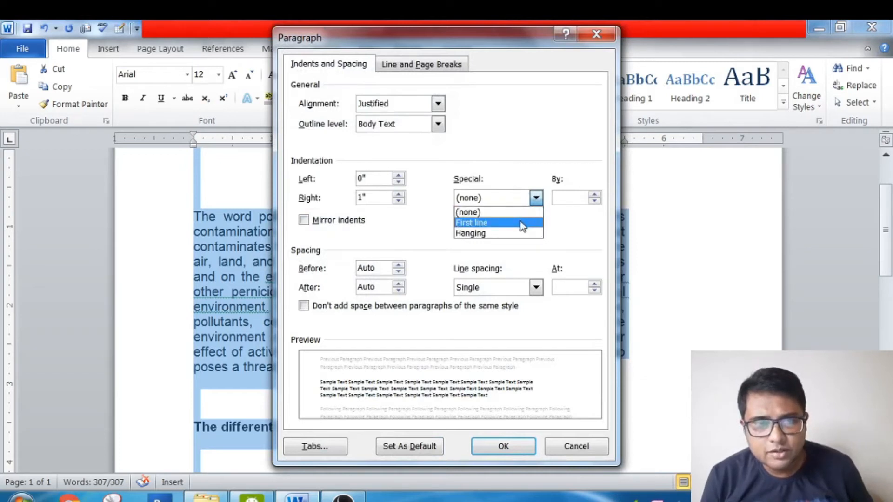
click(398, 201)
click(399, 201)
click(398, 201)
click(399, 201)
click(399, 201)
click(398, 201)
click(399, 201)
click(399, 201)
click(399, 201)
click(399, 201)
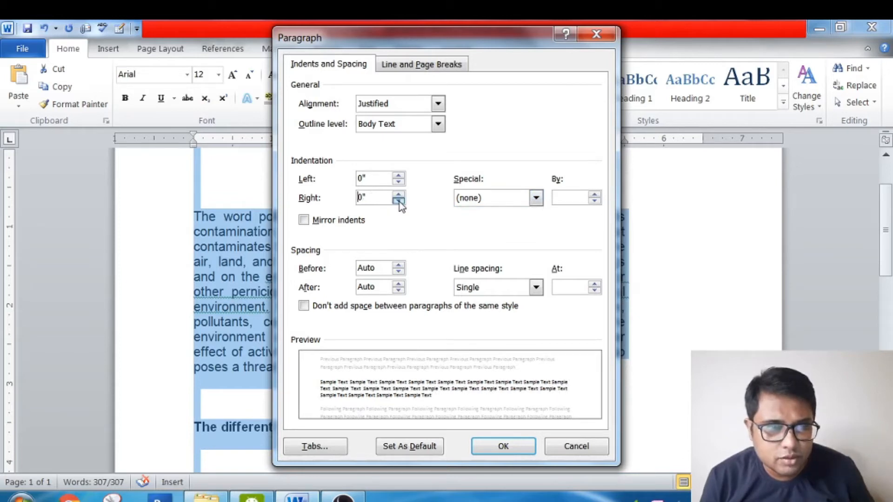
click(517, 443)
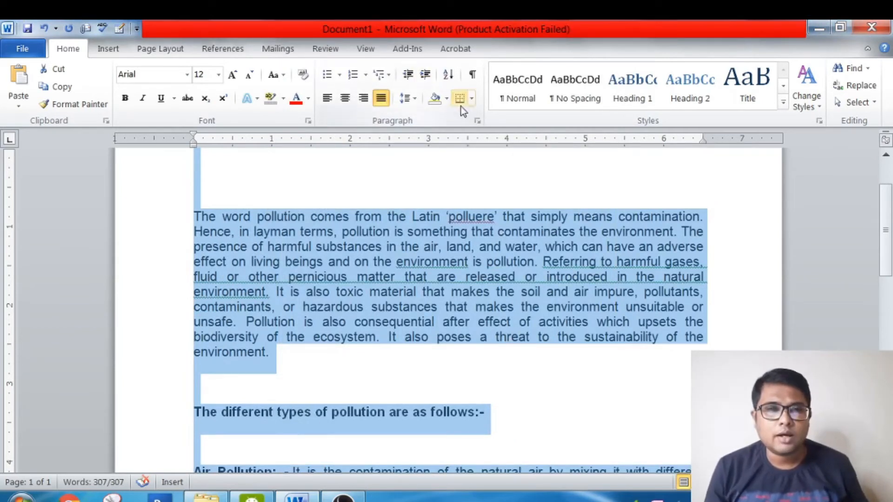
- Apply a First line special indentation of 0.5" to the whole document through the Paragraph settings
click(478, 120)
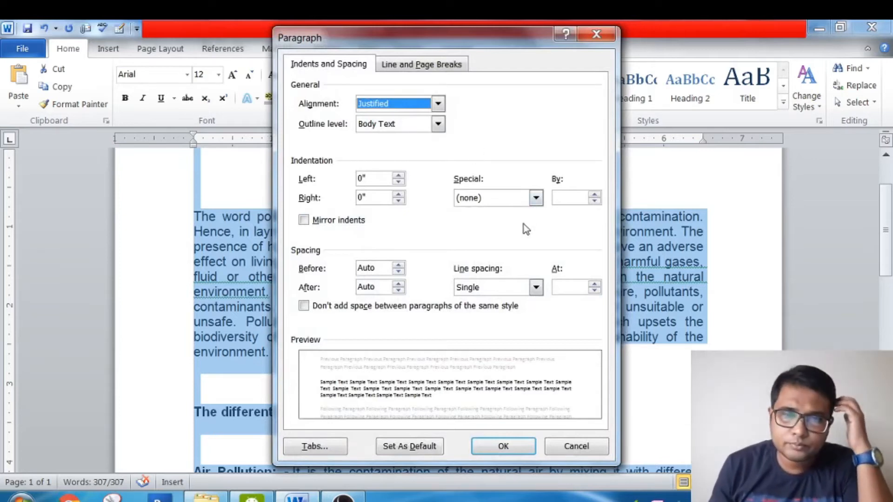
click(537, 198)
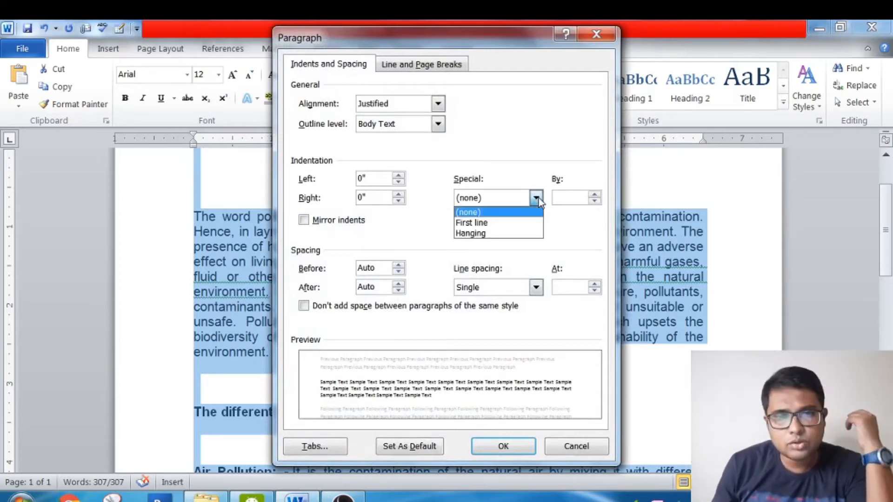
click(533, 223)
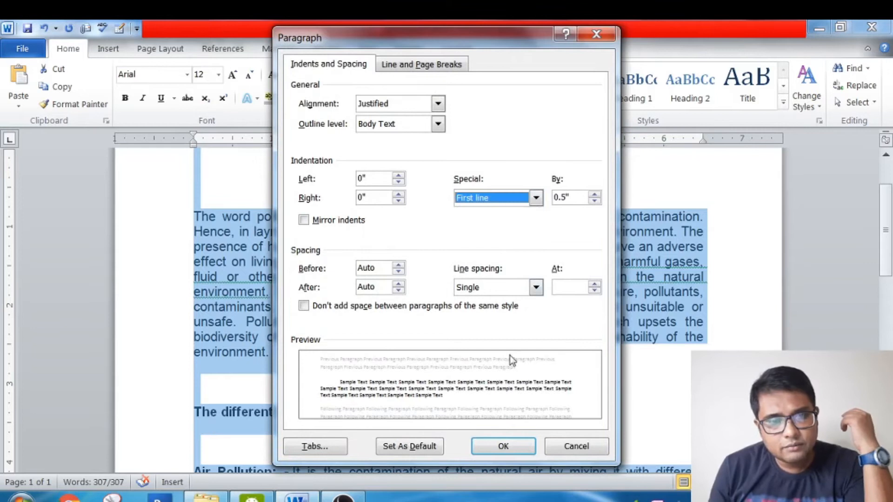
click(502, 447)
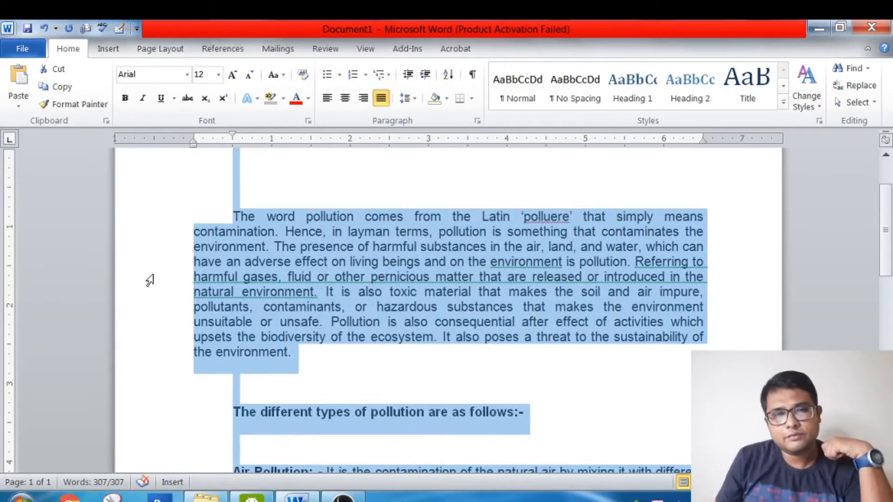
- Examine the first-line indentation of the opening paragraph and of the pollution type paragraphs below it
click(222, 214)
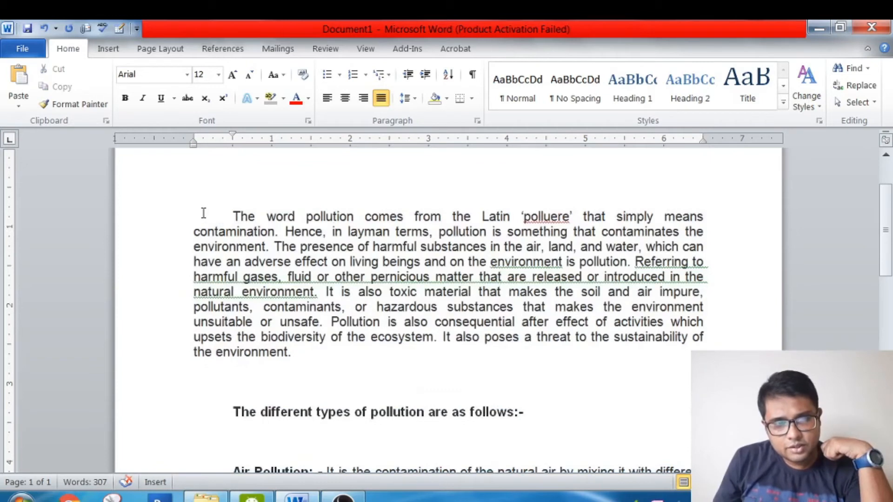
drag(233, 216, 239, 218)
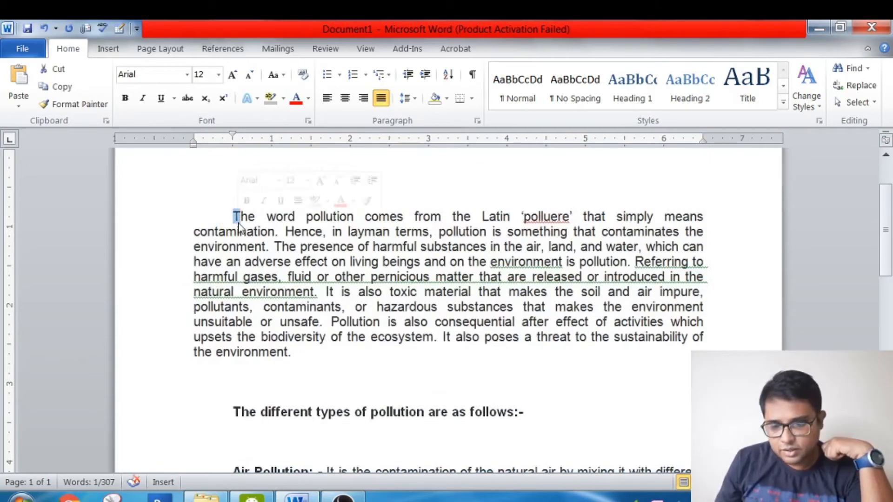
key(Down)
key(Down)
key(Down)
key(Down)
key(Down)
key(Down)
key(Down)
key(Down)
key(Down)
key(Down)
key(Down)
key(Down)
key(Down)
key(Down)
key(Down)
key(Down)
key(Down)
key(Down)
key(Down)
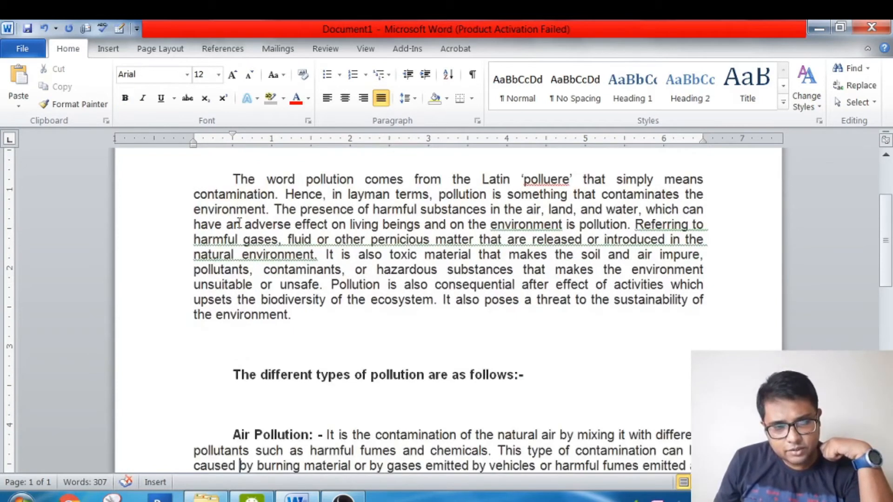
key(Up)
key(Up)
key(Down)
key(Down)
key(Down)
key(Down)
key(Down)
key(Down)
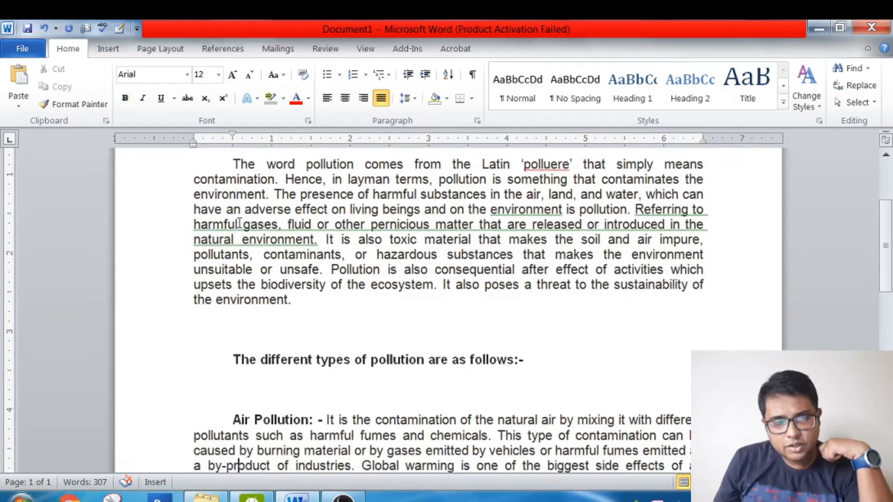
key(Down)
key(Down)
key(Down)
key(Down)
key(Down)
key(Up)
key(Up)
key(Up)
key(Up)
key(Up)
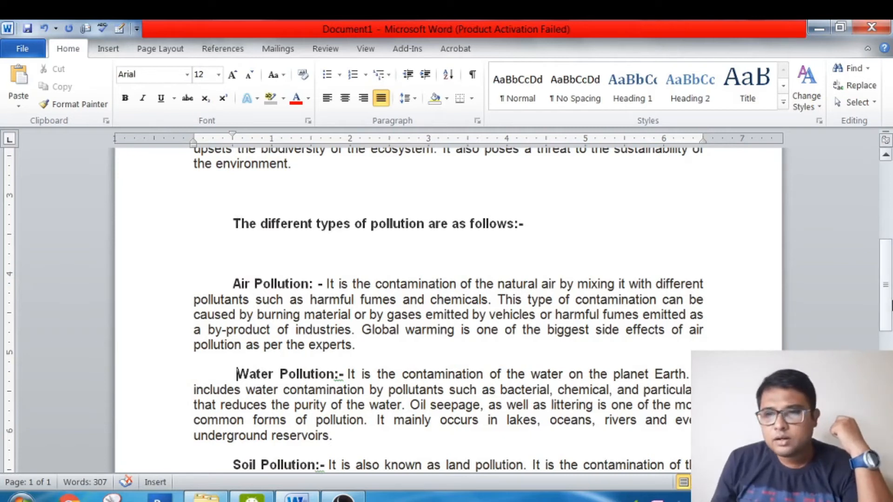
drag(888, 307, 878, 200)
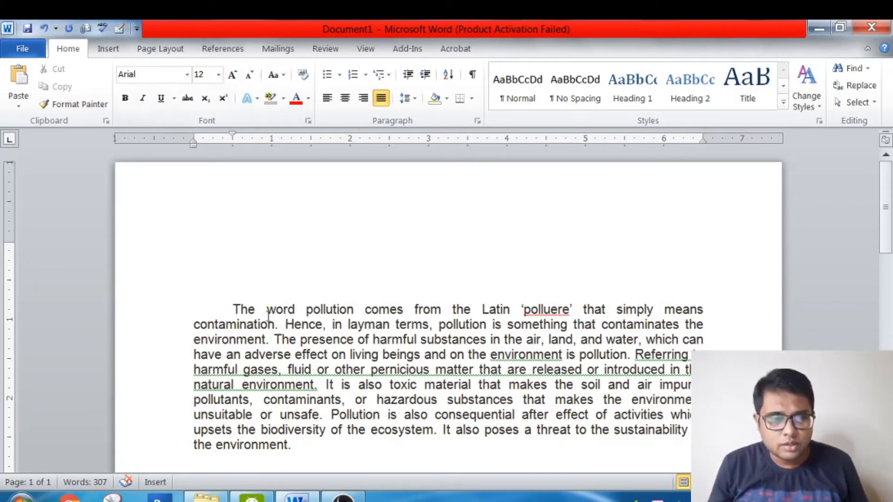
- Select the whole document and set the spacing before its paragraphs to 6 pt in the Paragraph settings
key(ctrl+a)
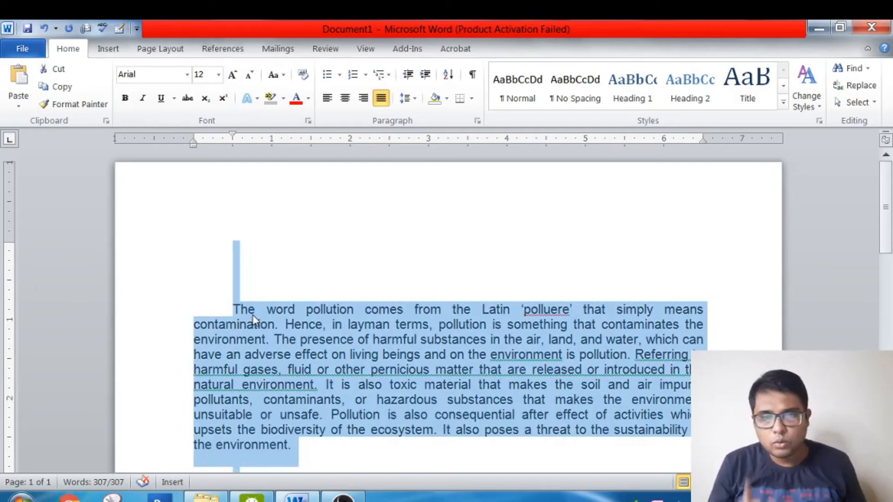
click(478, 121)
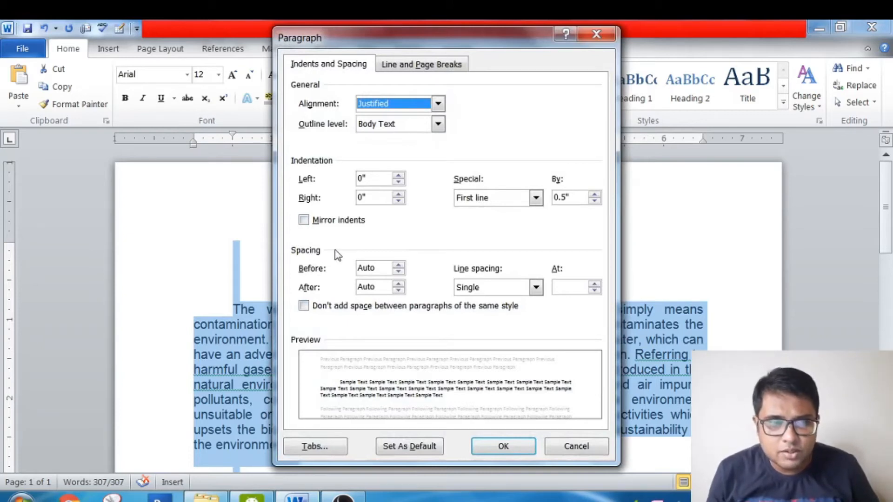
click(398, 266)
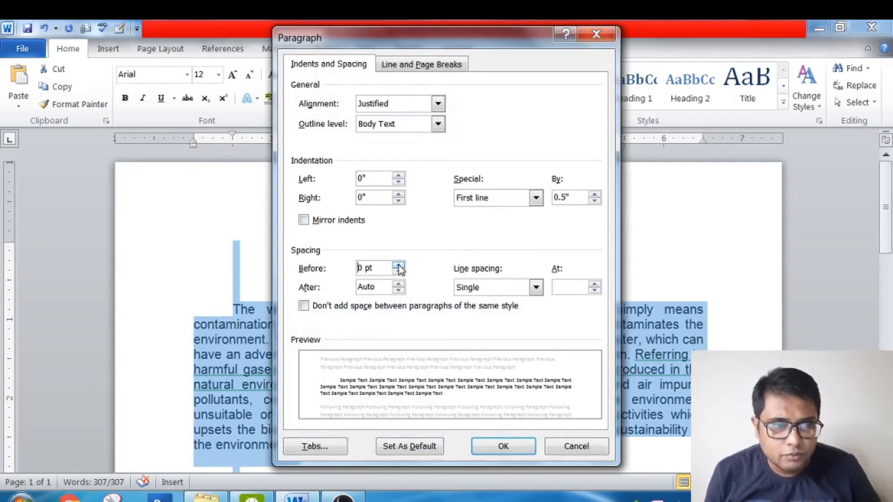
click(398, 266)
click(398, 266)
click(398, 266)
click(398, 266)
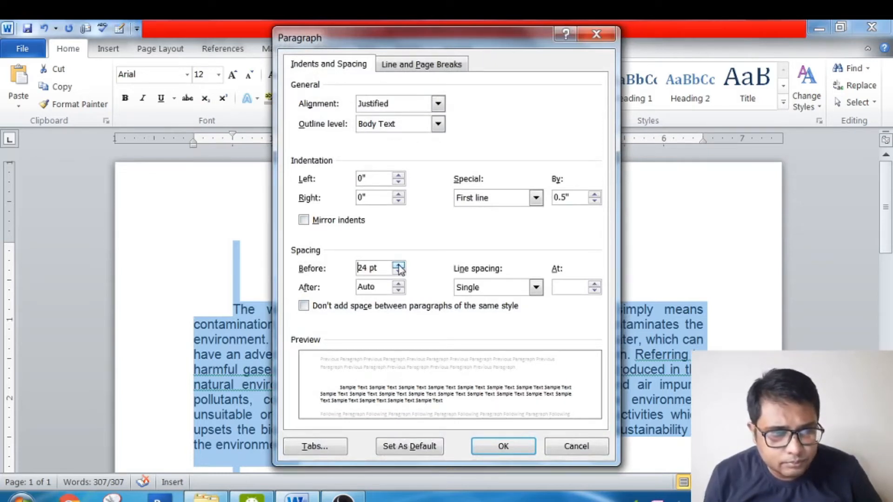
click(399, 272)
click(398, 272)
click(398, 272)
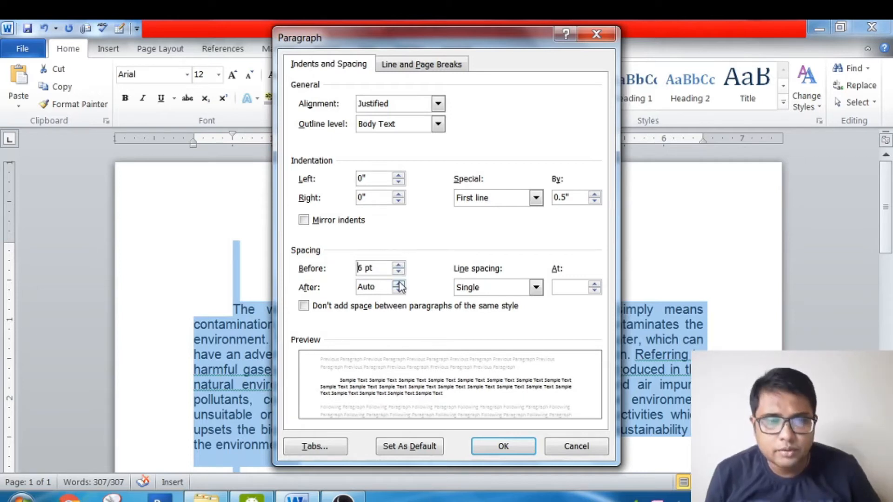
- Set the spacing after the paragraphs to 6 pt and apply the paragraph settings
click(398, 284)
click(399, 284)
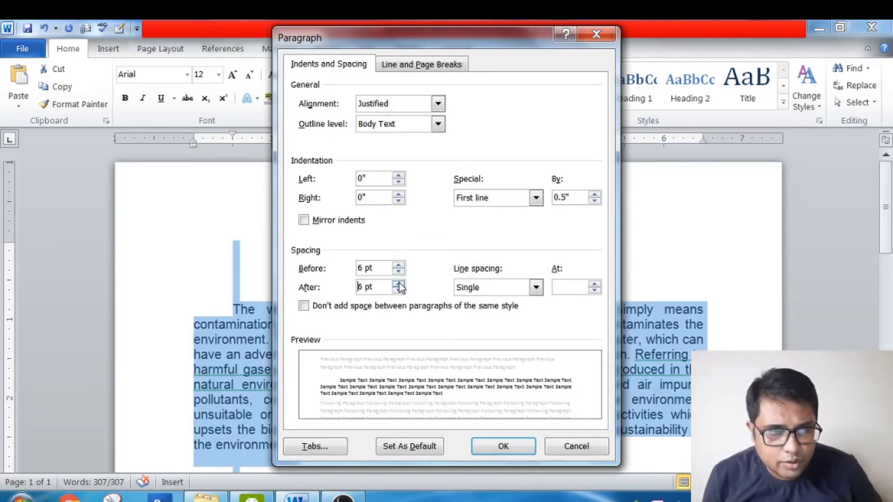
click(513, 450)
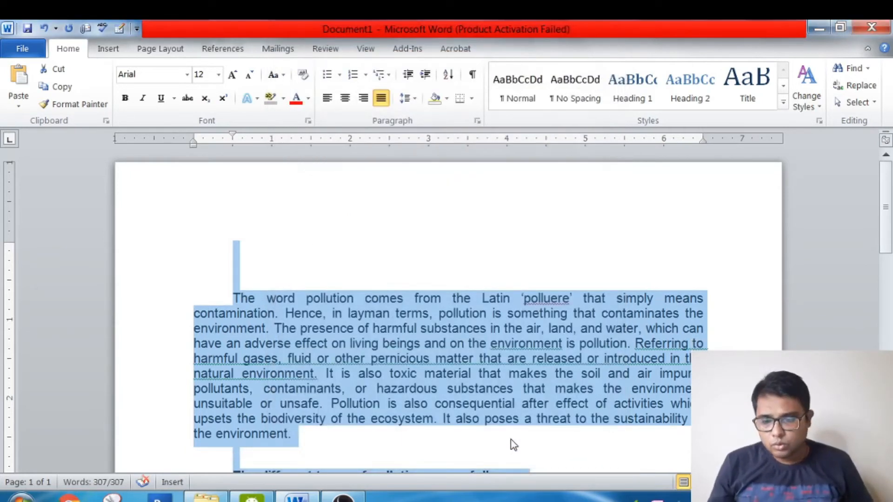
- Examine the spacing between the Air, Water and Soil Pollution paragraphs and back up to the opening paragraph
scroll(513, 445, down, 6)
click(513, 458)
key(Up)
key(Up)
key(Up)
key(Up)
key(Up)
key(Up)
key(Up)
key(Up)
key(Up)
key(Up)
key(Up)
key(Up)
key(Up)
key(Up)
key(Up)
key(Up)
key(Down)
key(Down)
key(Down)
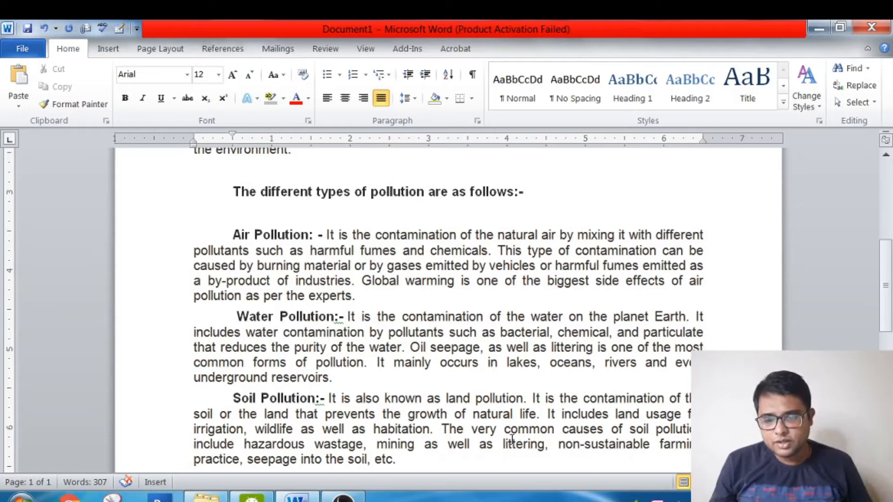
key(Down)
key(Down)
key(Down)
key(Down)
key(Down)
key(Down)
key(Down)
key(Down)
key(Down)
key(Down)
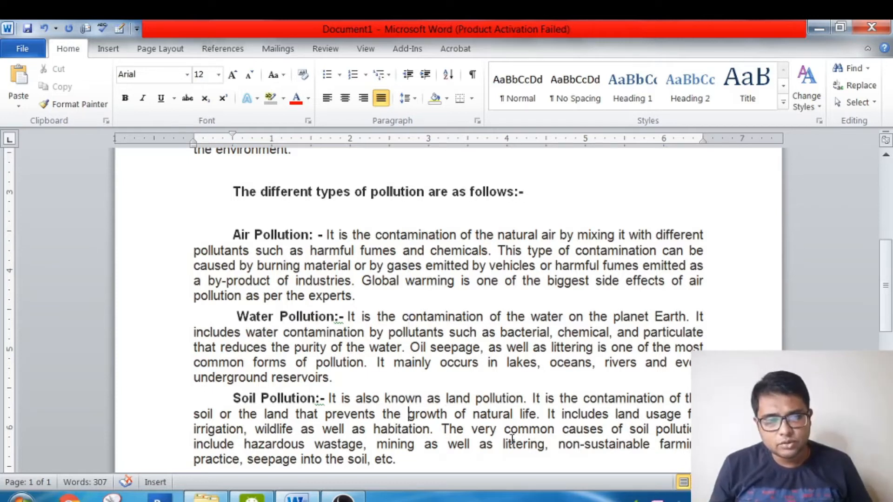
key(Up)
key(Up)
key(Up)
key(Up)
key(Up)
key(Up)
key(Up)
key(Up)
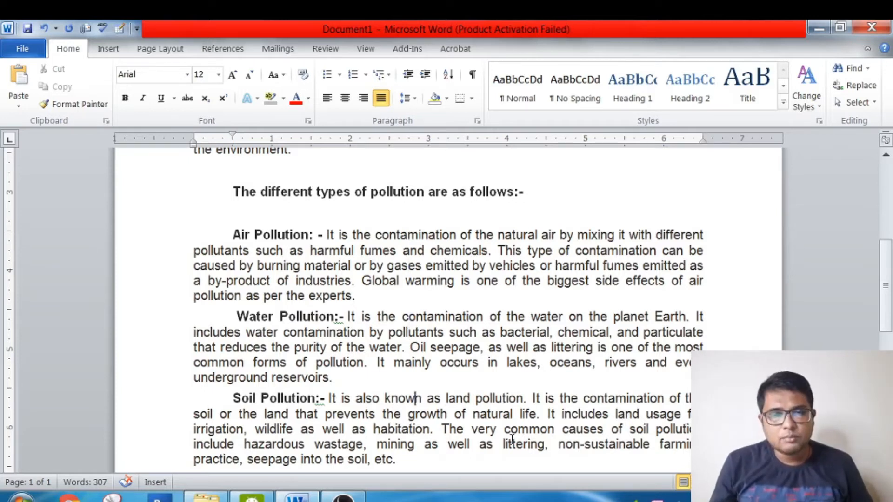
key(Up)
key(Up)
key(Up)
key(Up)
key(Up)
key(Up)
key(Up)
key(Up)
key(Up)
key(Up)
key(Up)
key(Up)
key(Up)
key(Up)
key(Up)
key(Up)
key(Up)
key(Up)
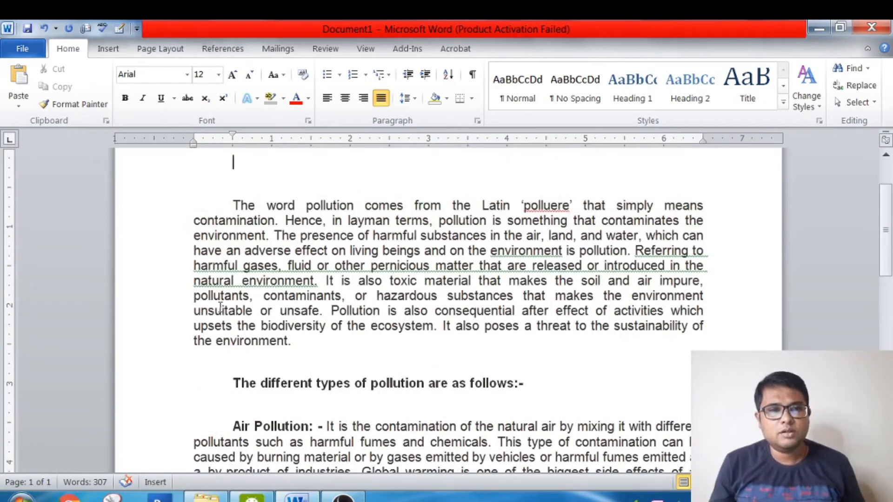
- Select all the paragraphs of the document and set their line spacing to 1.5 lines in the Paragraph settings
click(222, 205)
key(shift+Down)
key(shift+Down)
key(shift+Down)
key(shift+Down)
key(shift+Down)
key(shift+Down)
key(shift+Down)
key(shift+Down)
key(shift+Down)
key(shift+Down)
key(shift+Down)
key(shift+Down)
key(shift+Down)
key(shift+Down)
key(shift+Down)
key(shift+Down)
key(shift+Down)
key(shift+Down)
key(shift+Down)
key(shift+Down)
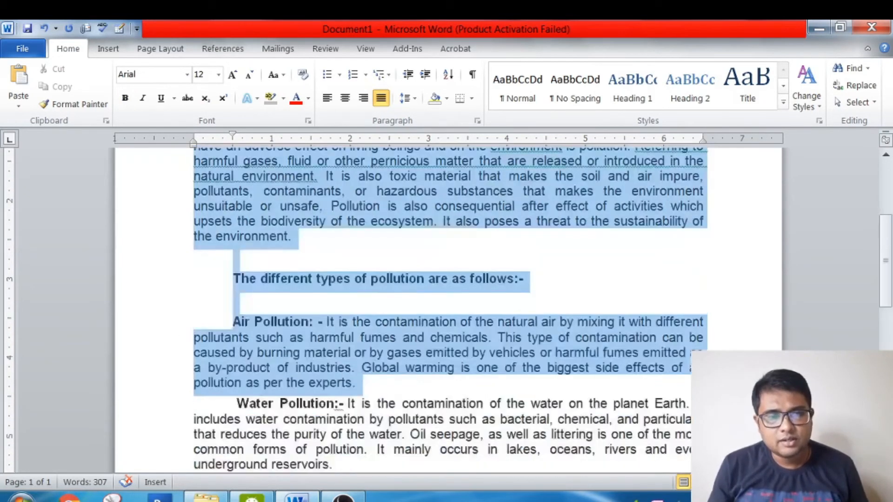
click(477, 120)
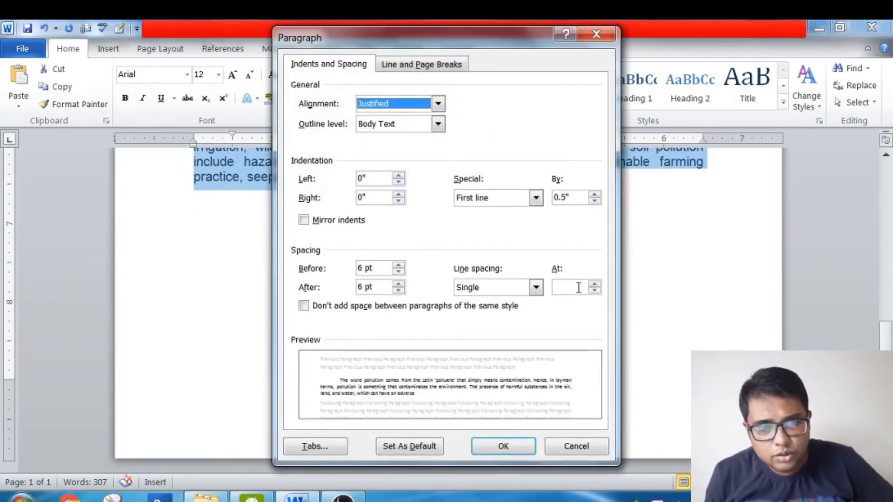
click(536, 288)
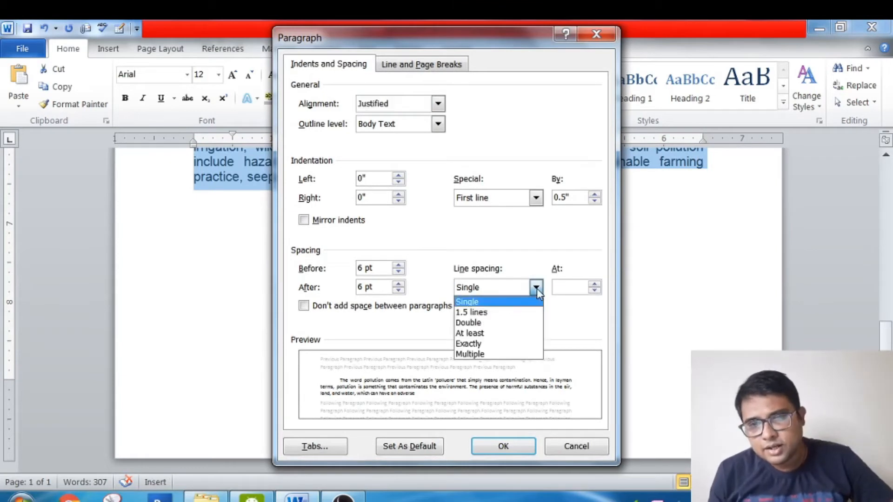
click(506, 316)
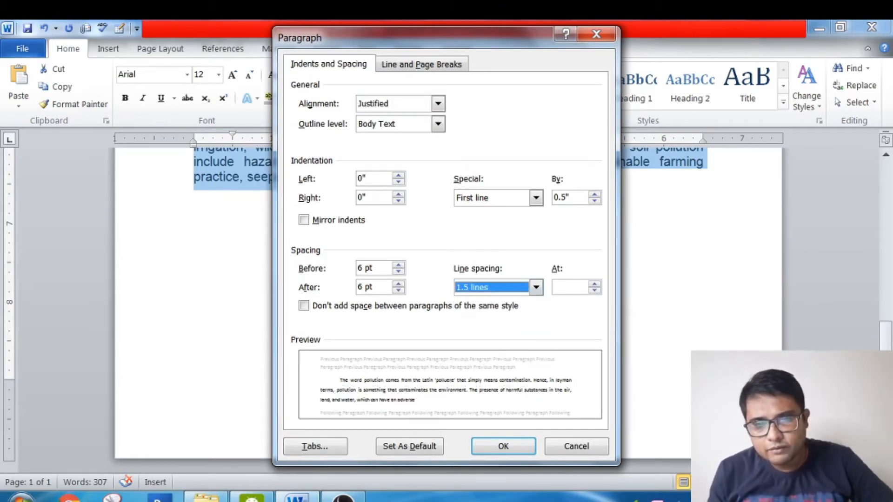
click(502, 447)
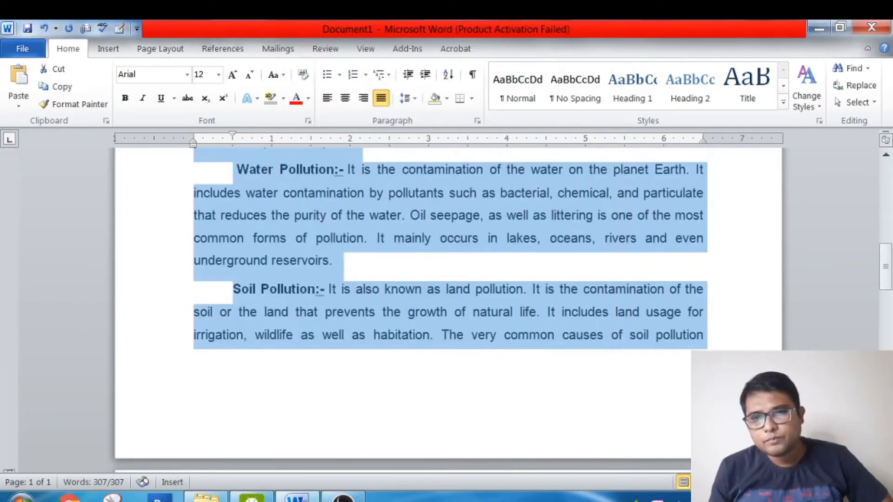
- Change the line spacing of the selected paragraphs to Double in the Paragraph settings
drag(885, 289, 859, 208)
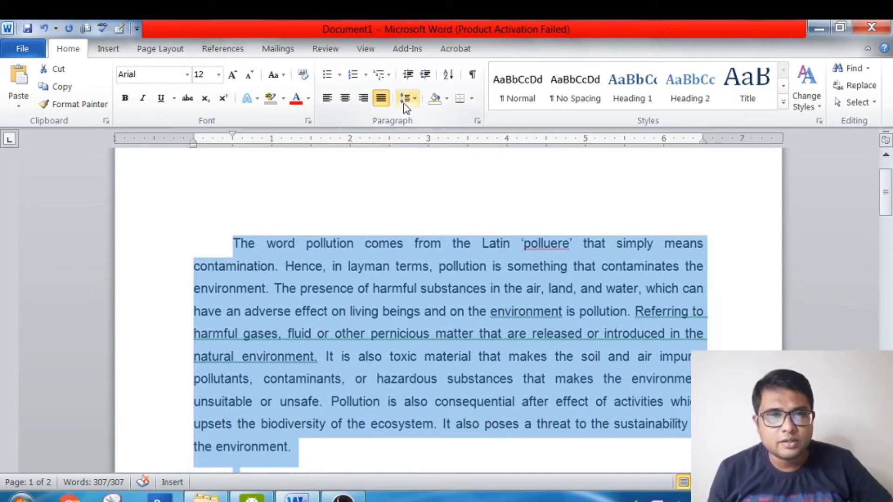
click(478, 121)
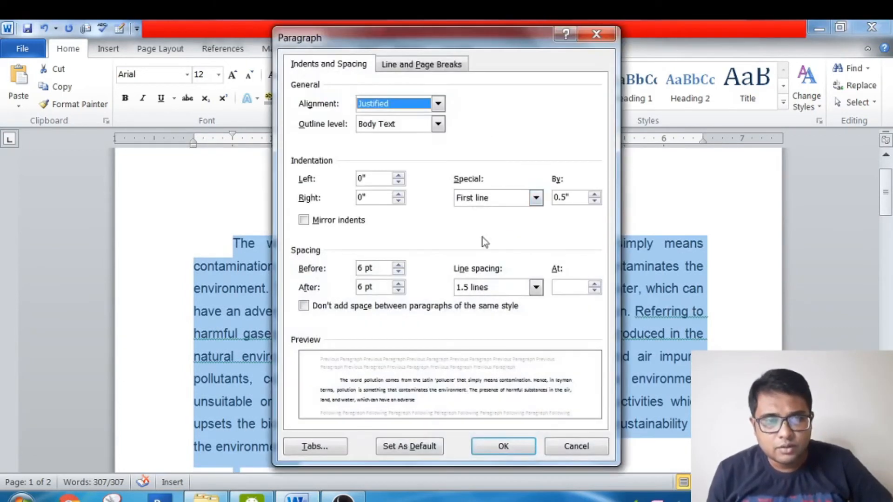
click(536, 288)
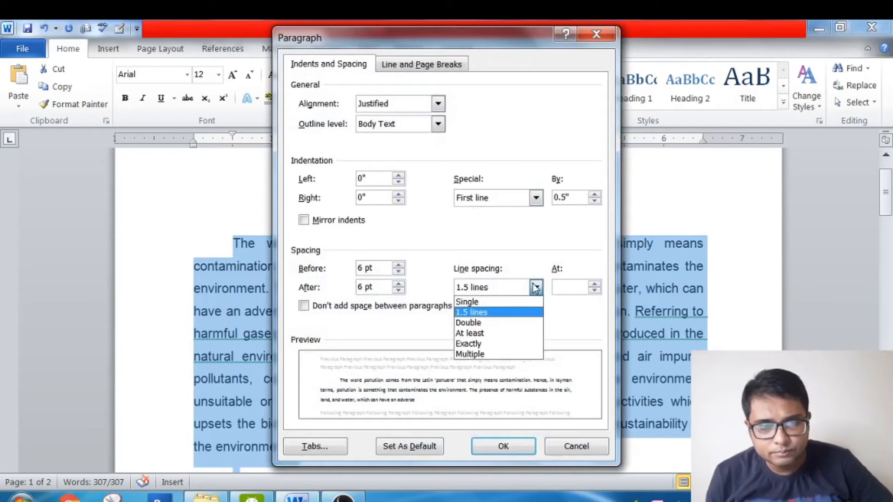
click(520, 322)
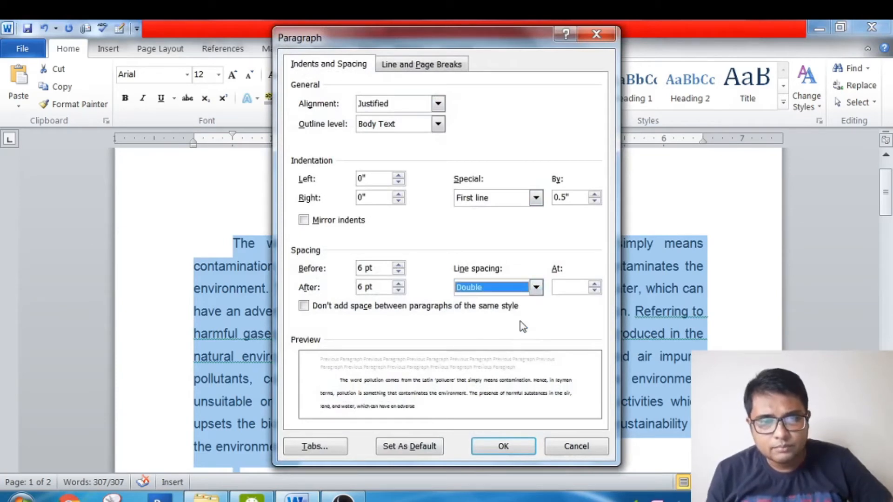
click(505, 447)
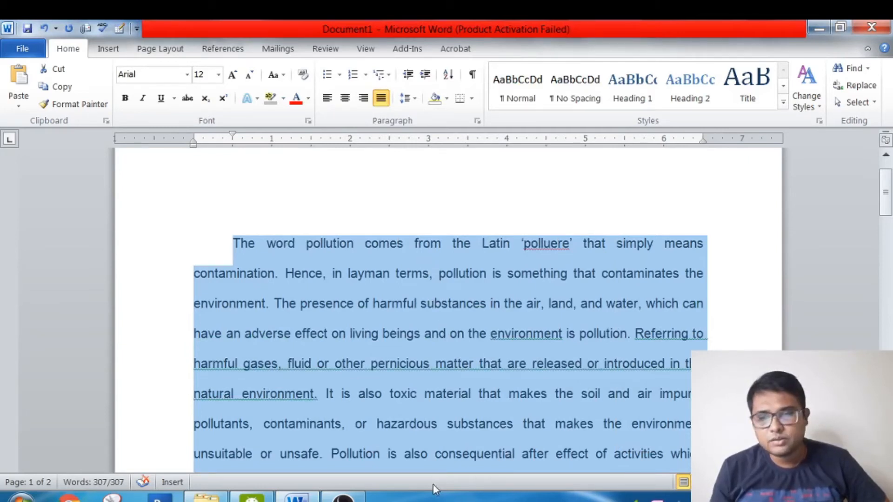
- Examine the line spacing from the Soil Pollution paragraph back up to the opening paragraph and the pollution types heading
key(ctrl+End)
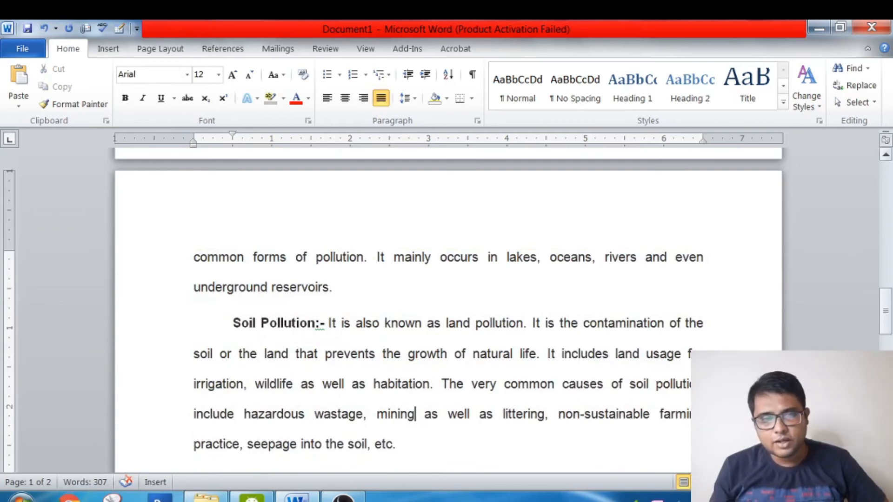
scroll(409, 353, up, 6)
scroll(409, 155, up, 3)
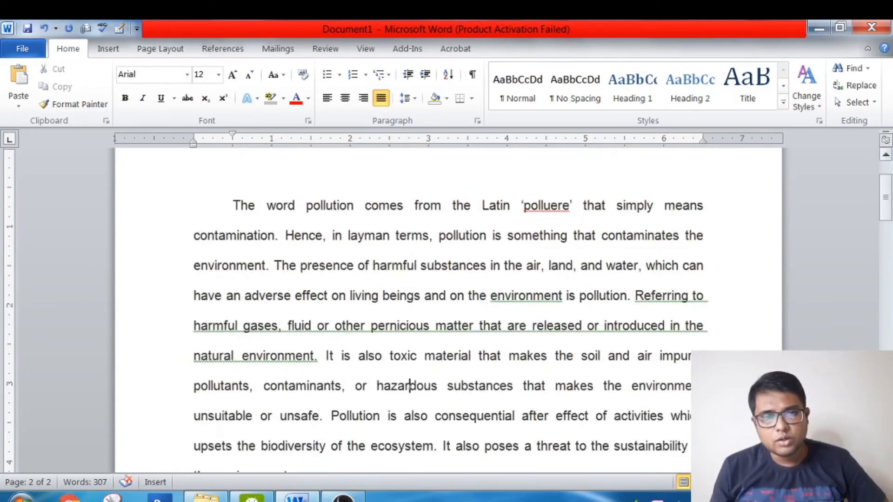
click(413, 467)
scroll(233, 442, down, 2)
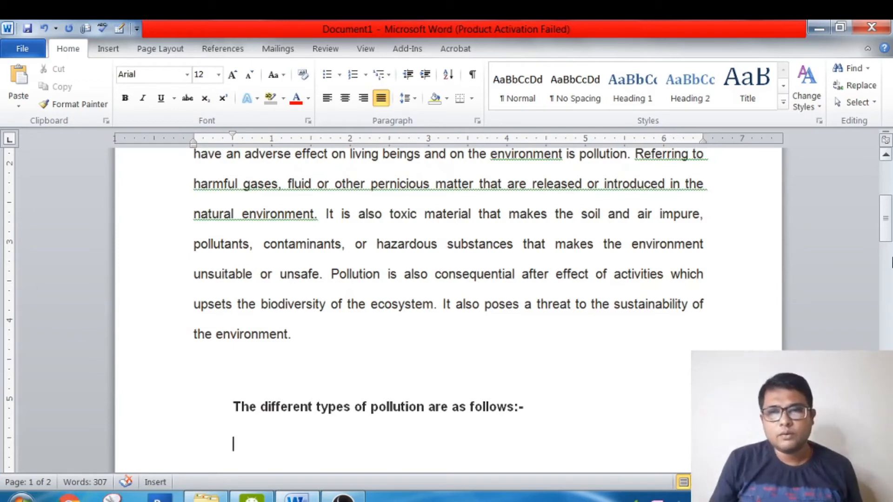
- Delete all the pollution text from the document and check the paragraph settings of the empty page
drag(887, 217, 886, 173)
click(232, 298)
drag(233, 298, 537, 499)
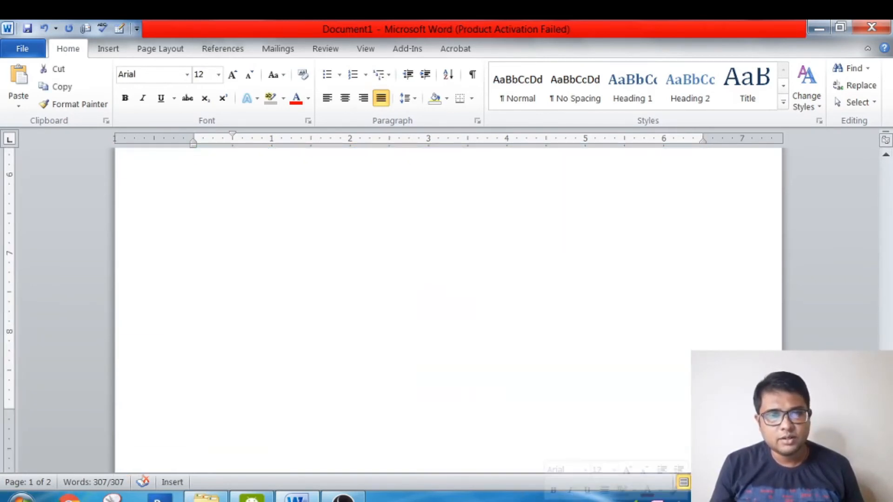
key(Delete)
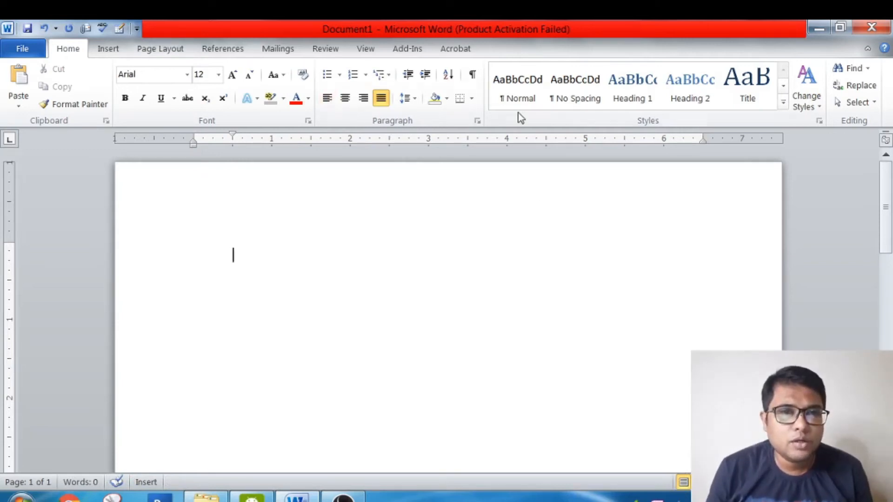
click(481, 119)
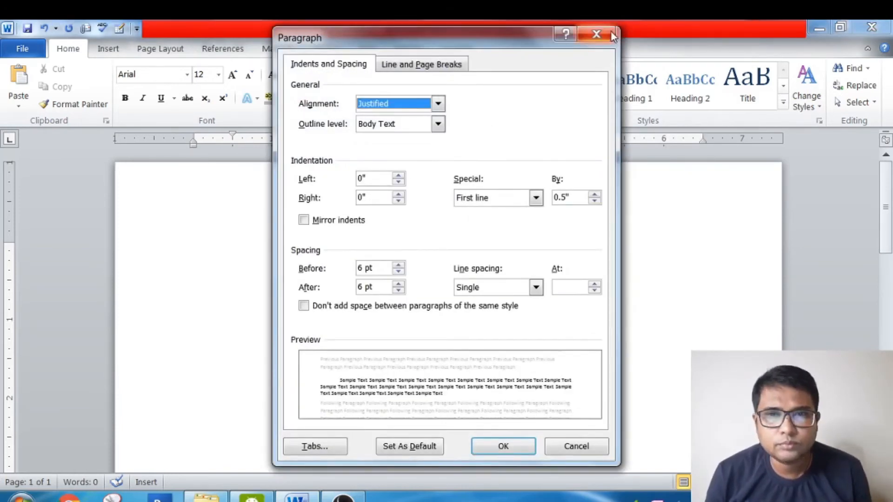
click(596, 34)
- Set the page layout to two columns
click(160, 49)
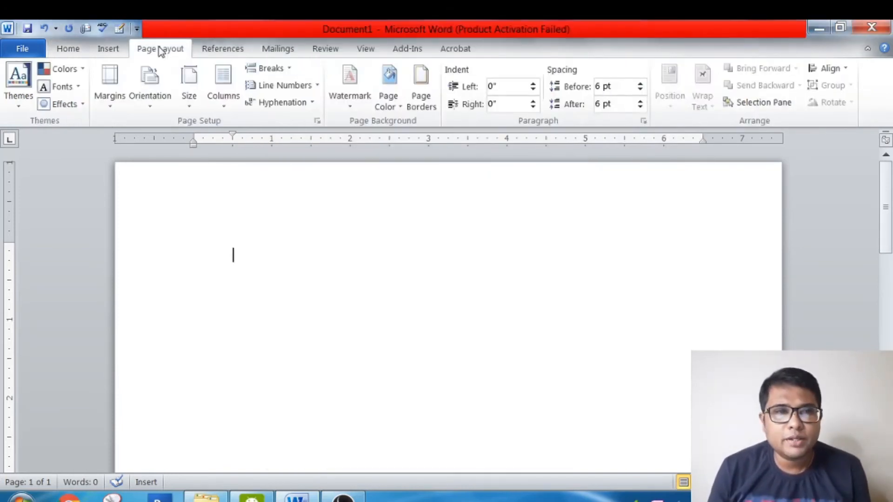
click(229, 112)
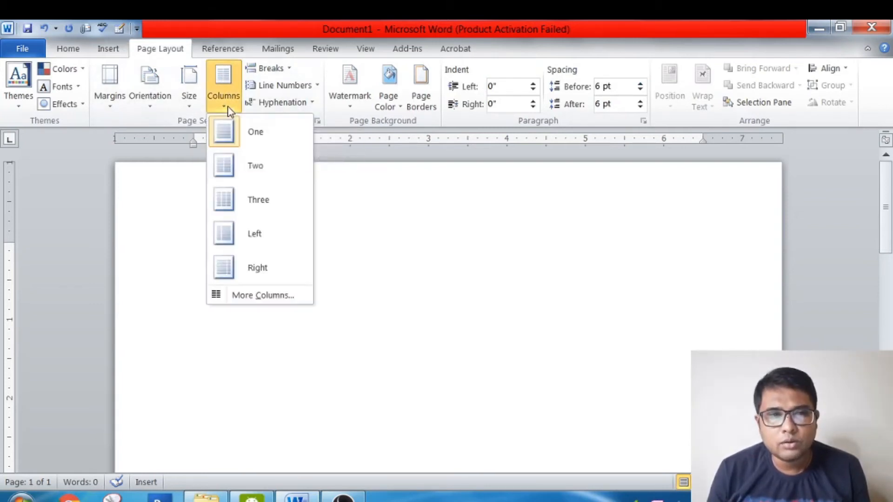
click(273, 166)
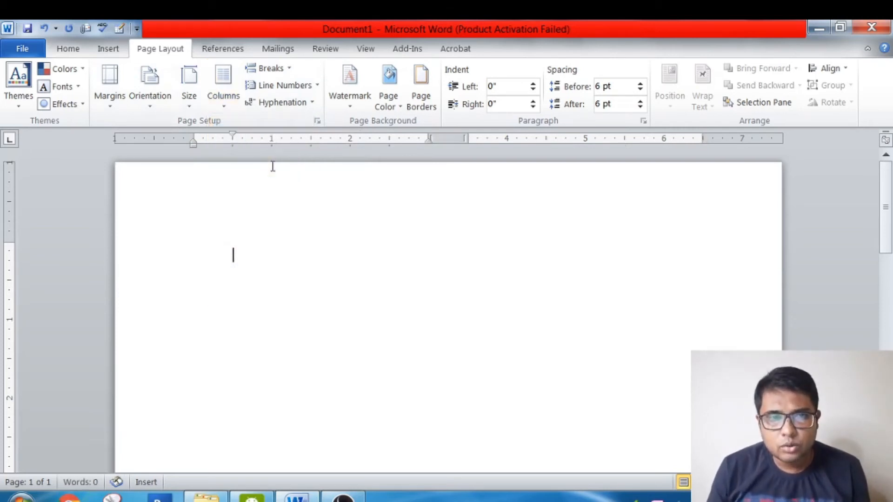
- Enter about two lines of random filler text in the first column
text(a)
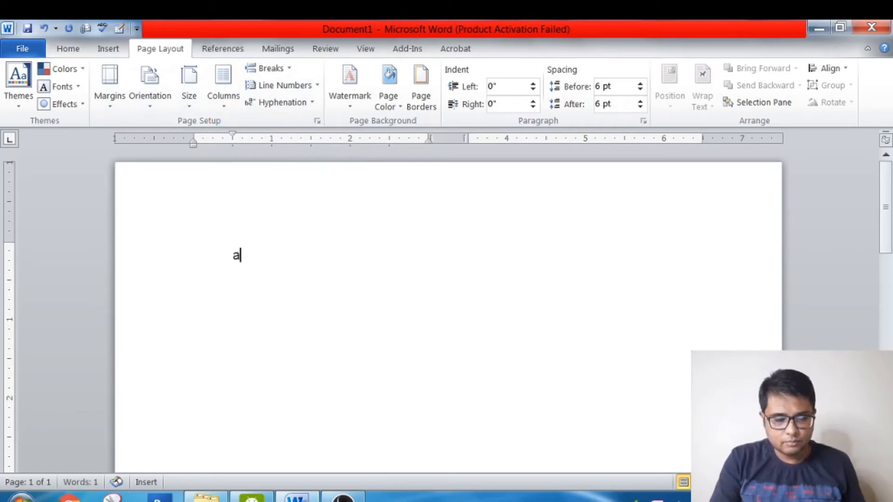
text(aana.sdmaaaaajashdjhadskah djahsdhkashdk)
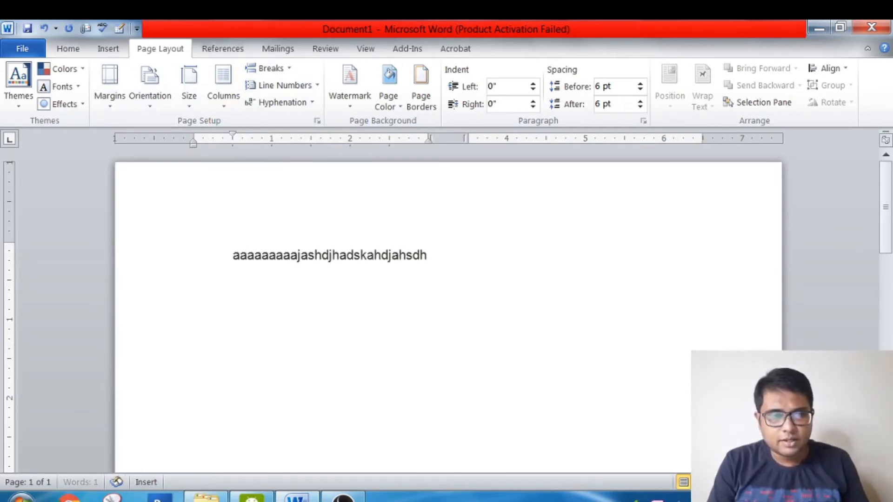
text(ahskjdhkahj ,sn,)
click(265, 166)
text(na,sdm)
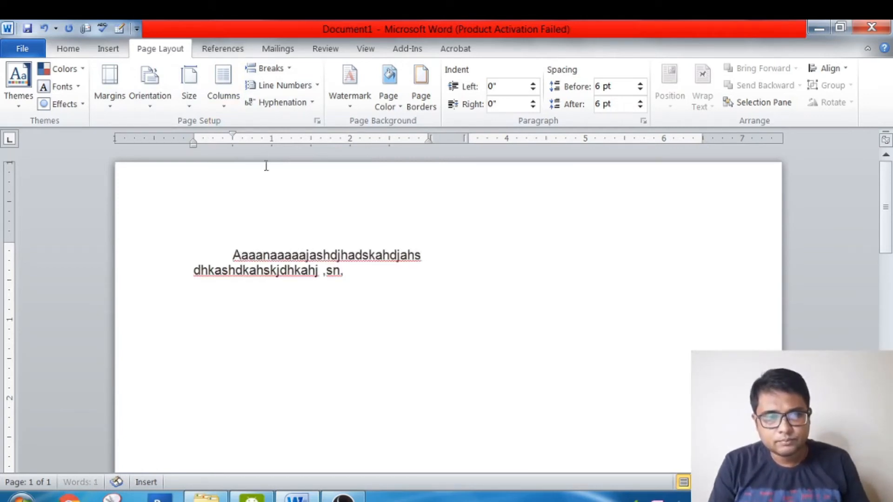
double_click(265, 165)
text(n,m)
triple_click(265, 166)
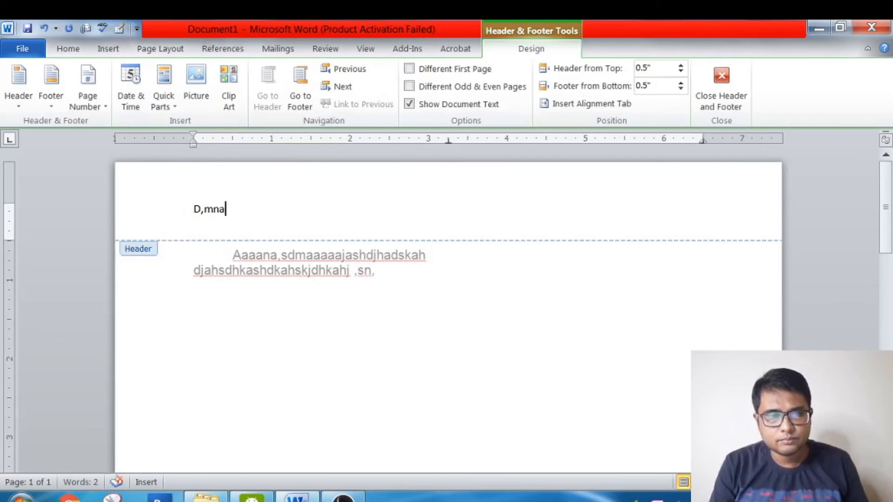
key(BackSpace)
key(BackSpace)
key(BackSpace)
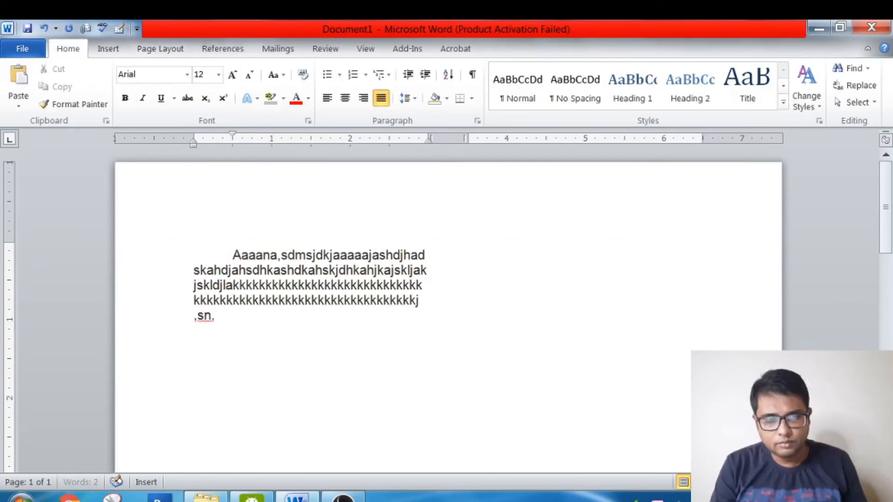
- Extend the first column's filler text with a long run of the letter k and insert a column break right after it
text(kkkkkkkkkkkkkkkkkkkkkkkkkkkkkkkkkkkk)
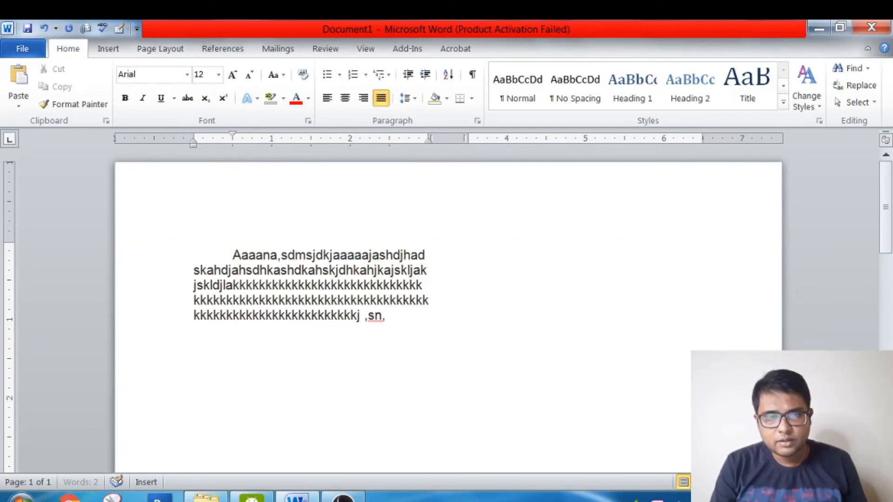
text(kkkkkkkkkkkkkkkkkkkk)
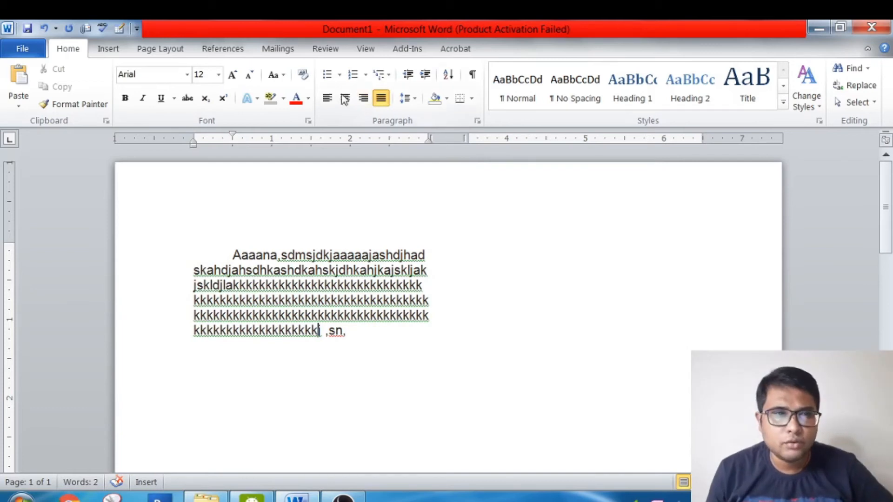
click(183, 52)
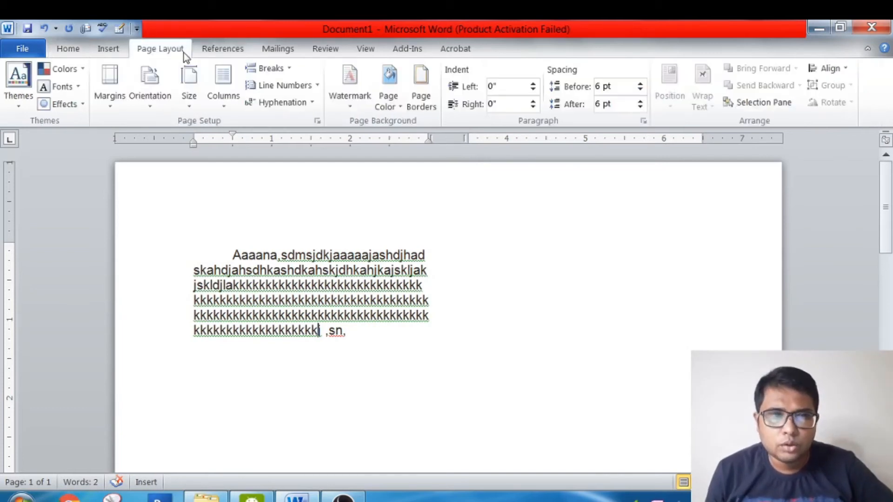
click(292, 71)
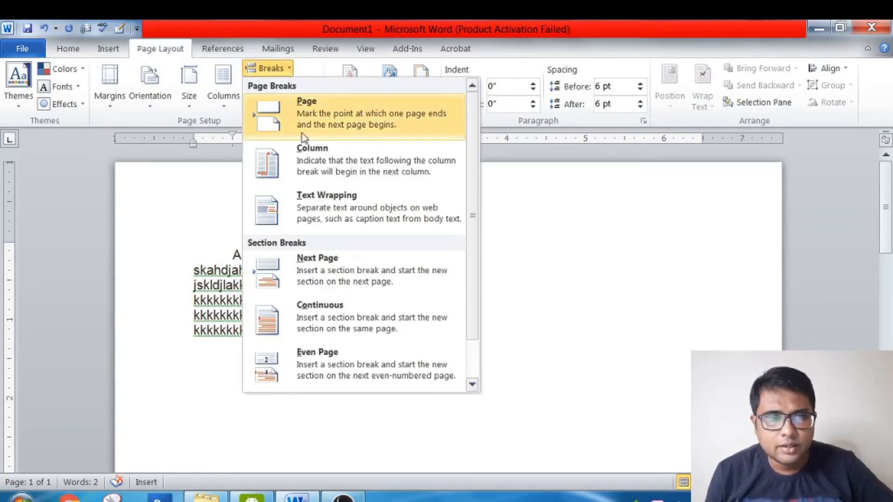
click(312, 160)
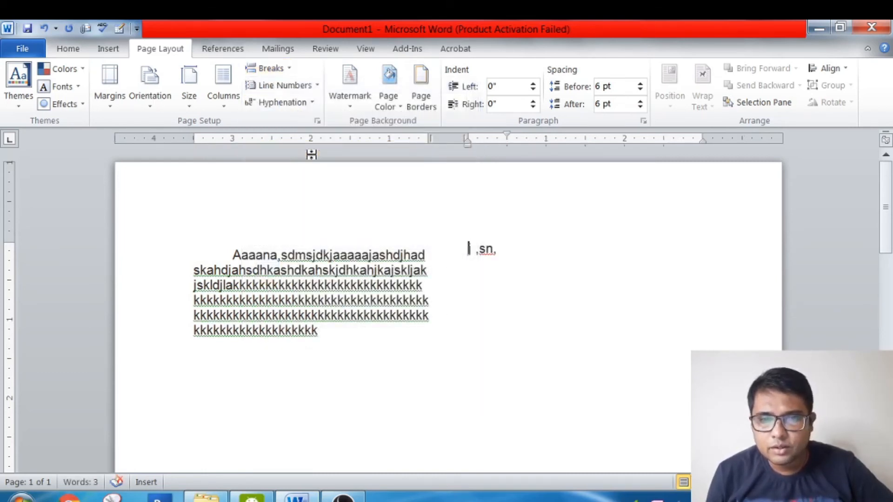
- Fill the start of the second column with a run of the letter j followed by several lines of the letter b
text(jjjjjjjjjjj)
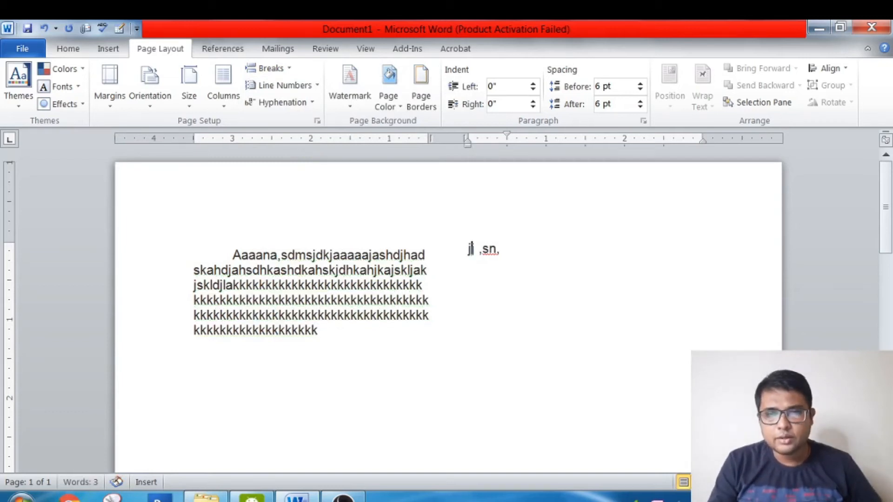
text(jjjjjjjjjjjjjjjjjjbbbb)
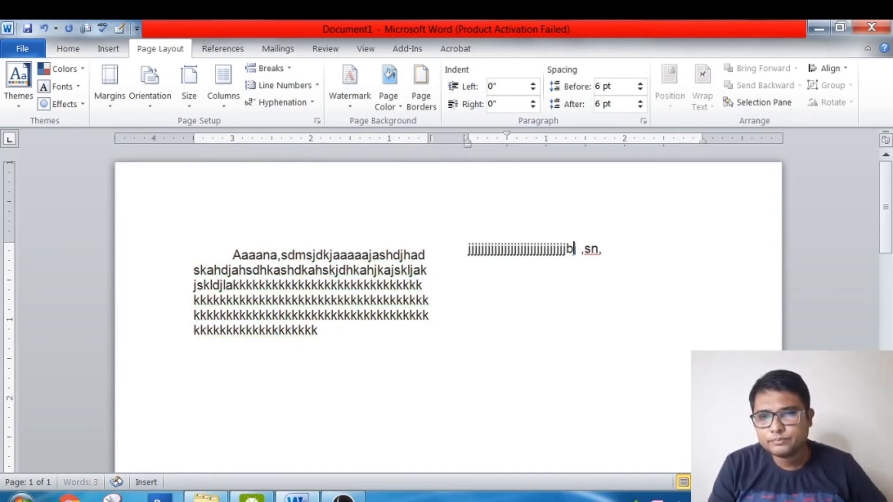
text(bbbbbbbbbbbbbbbbbbbbbbbbbbbbbbbbbbb)
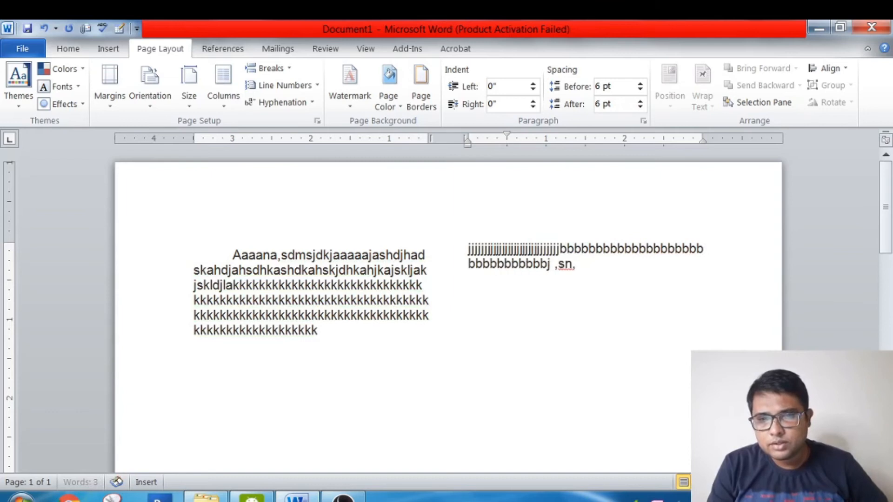
text(bbbbbbbbbbbbbbbbbbbbbbbbbbbbbbbbbbbb)
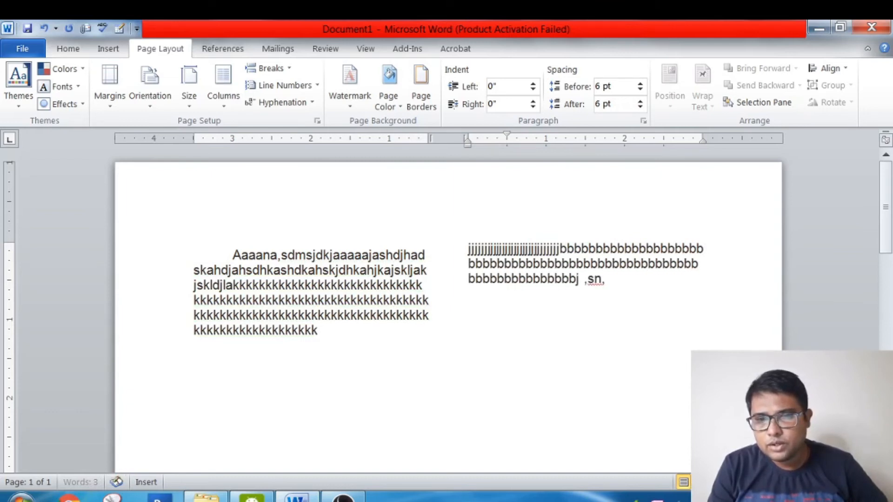
text(bbbbbbbbbbbbbbbbbbbbbbbbbbbbbbbbbbb)
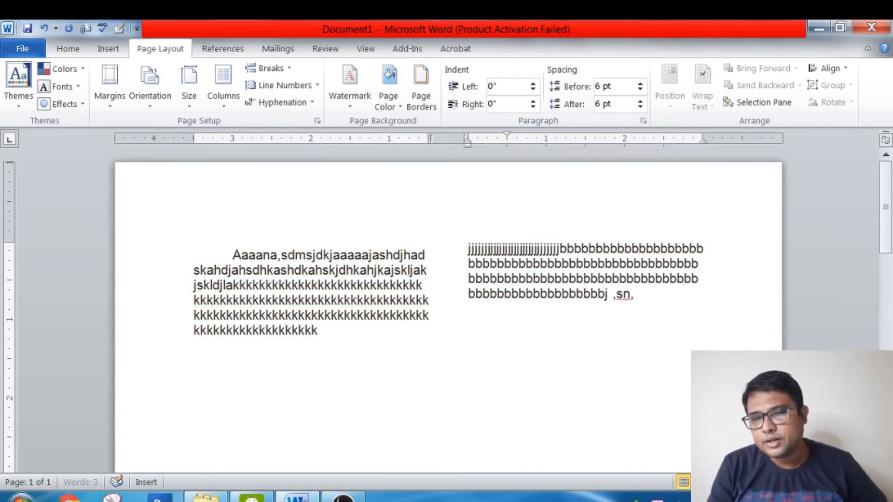
text(bbbbbbbbbbbbbbbbbbbbbbbbbbbbbbbbbbbbb)
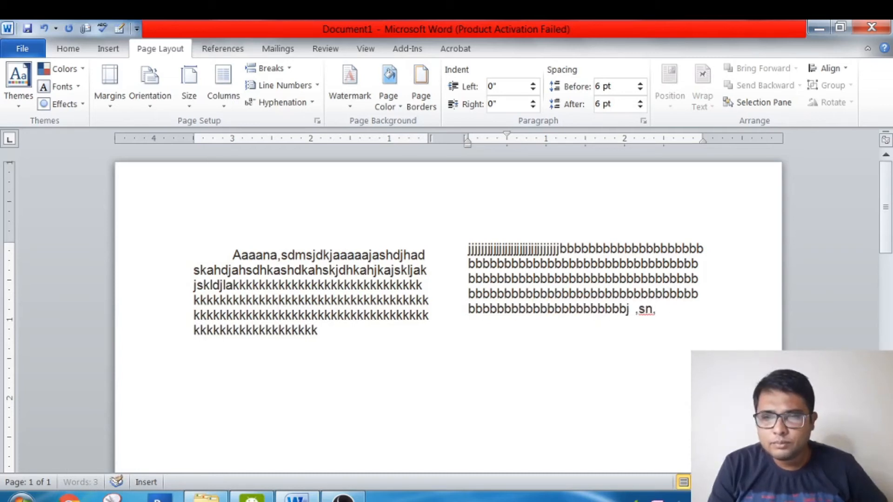
text(bb)
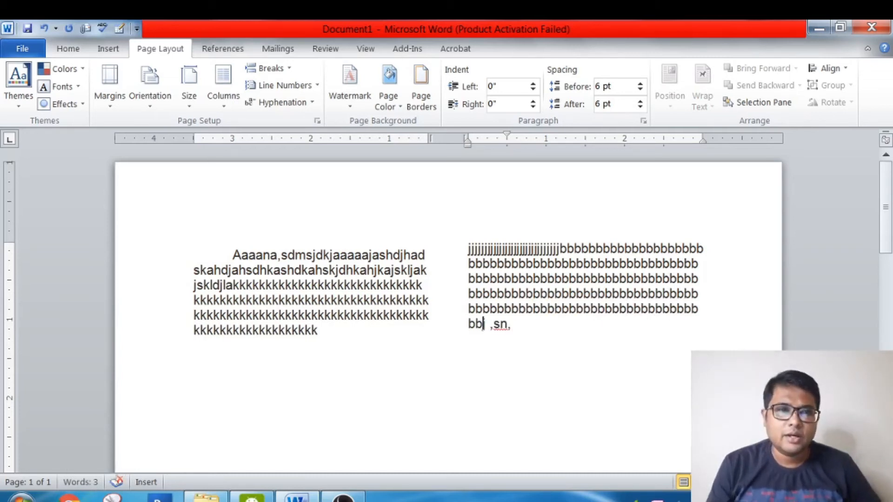
- Set the page layout back to one column and delete all the text in the document
click(229, 103)
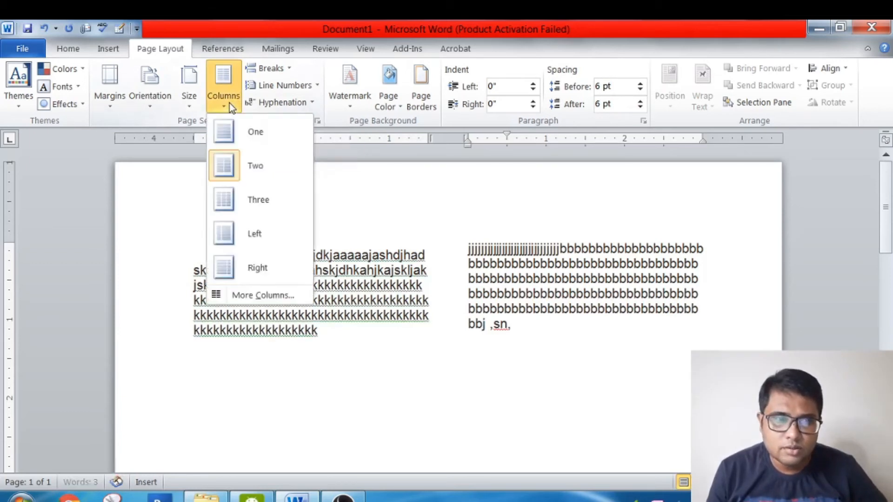
click(239, 138)
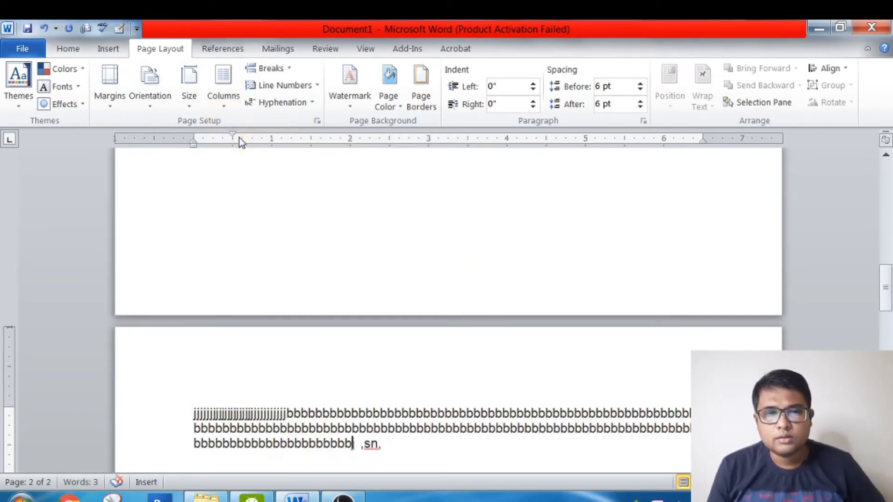
scroll(239, 138, up, 10)
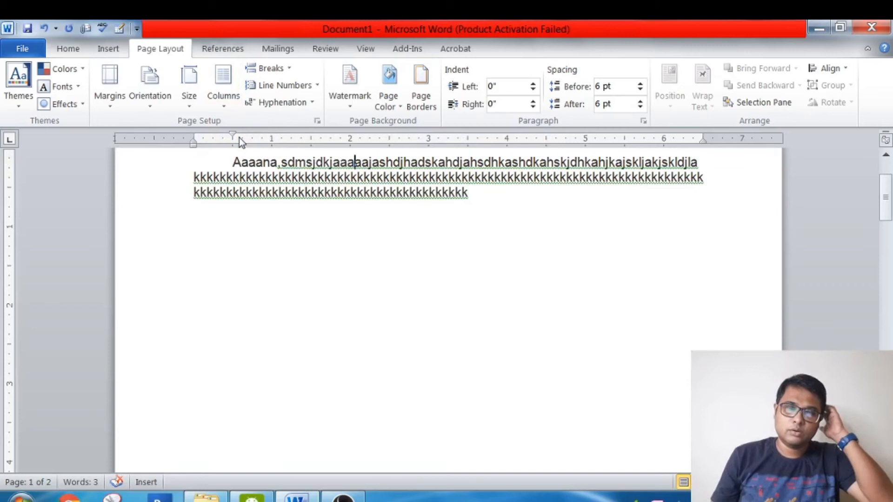
key(ctrl+a)
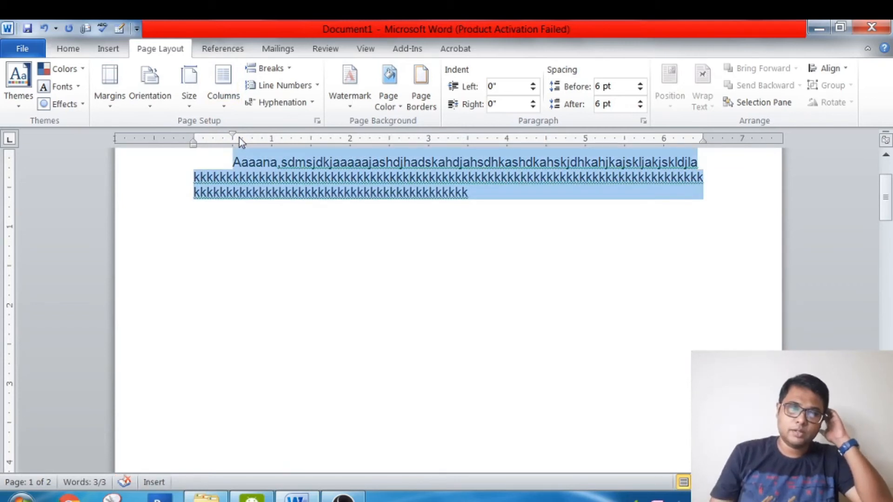
key(BackSpace)
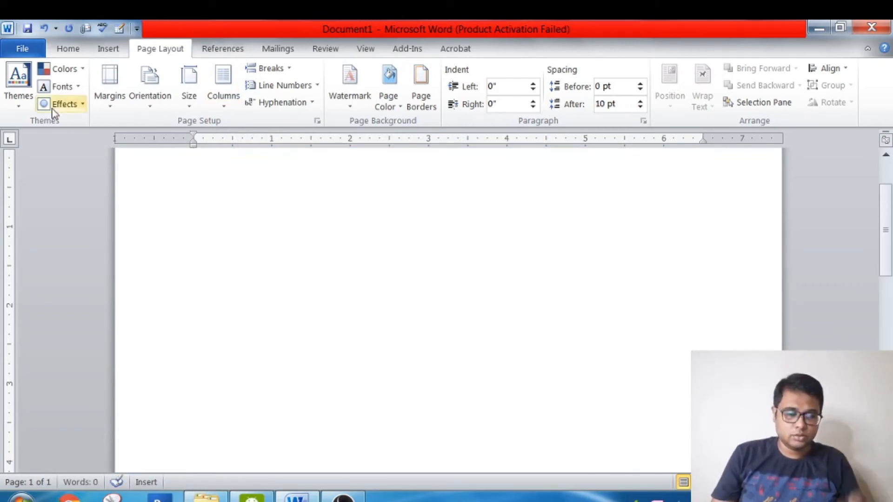
- Set the empty page's layout to three columns
click(65, 47)
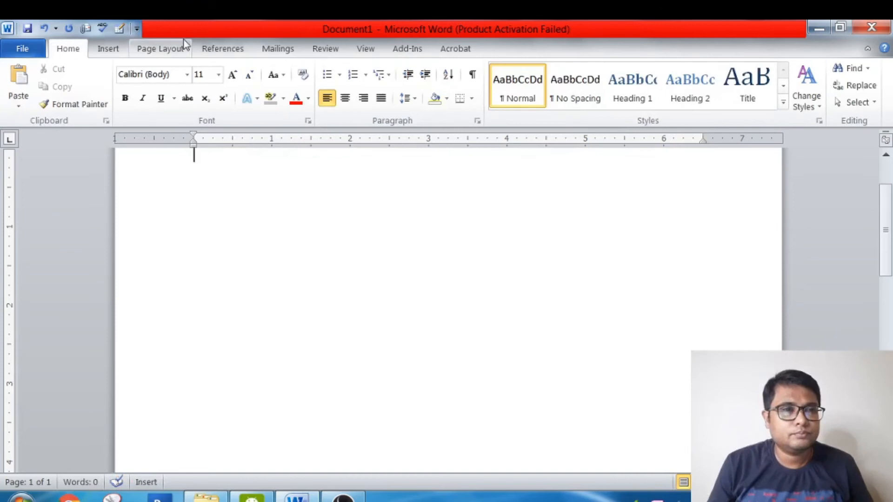
click(175, 48)
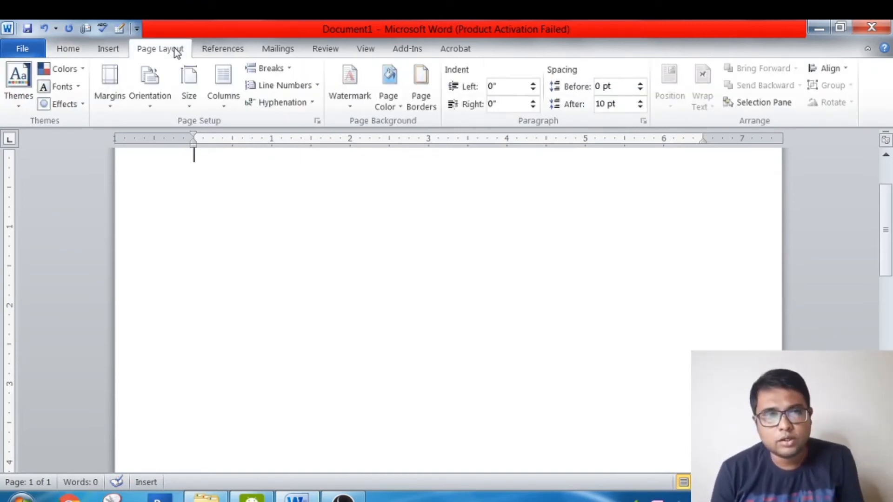
click(225, 106)
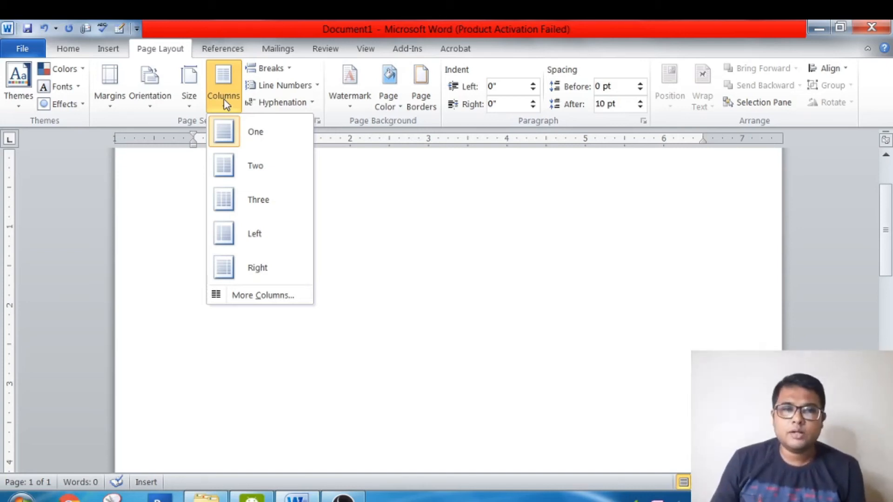
click(254, 199)
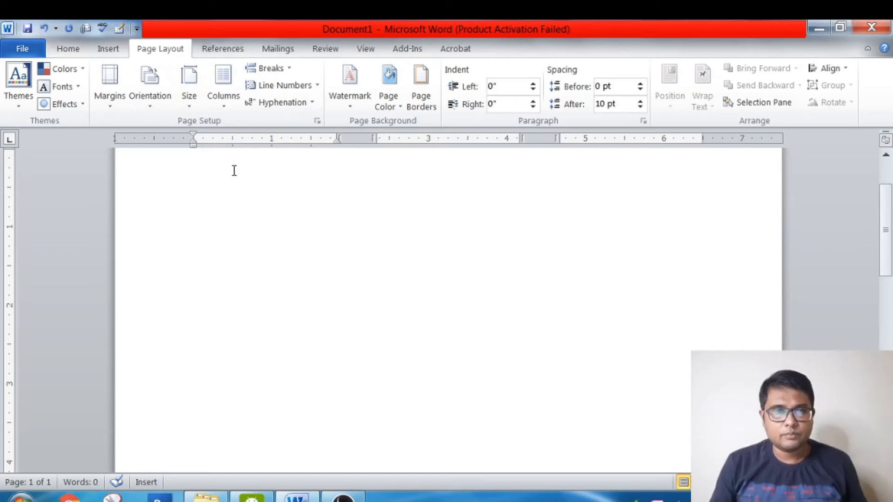
- Enter "Hello how are you" at the start of the first column
text(Hllo)
key(BackSpace)
key(BackSpace)
key(BackSpace)
key(BackSpace)
key(BackSpace)
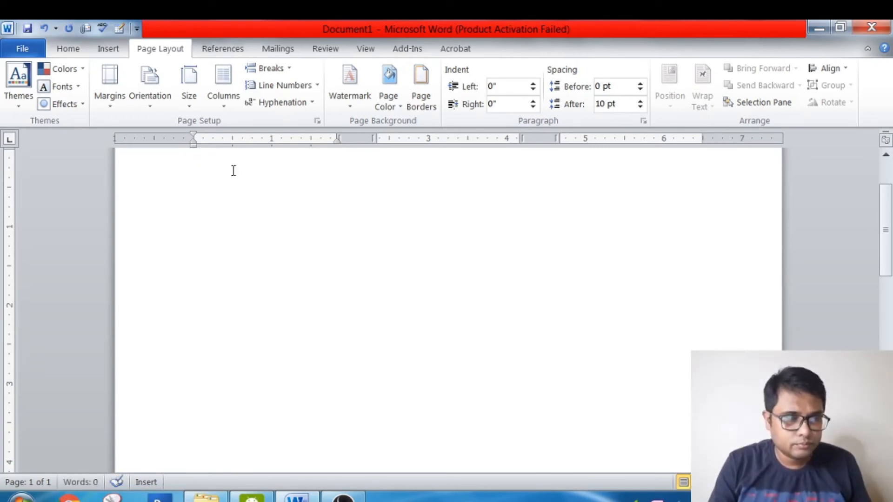
text(Hello how are)
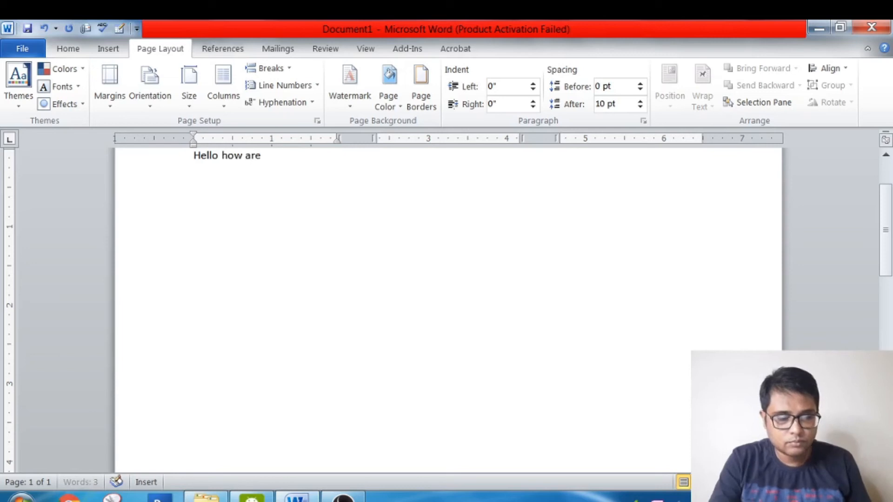
text( you)
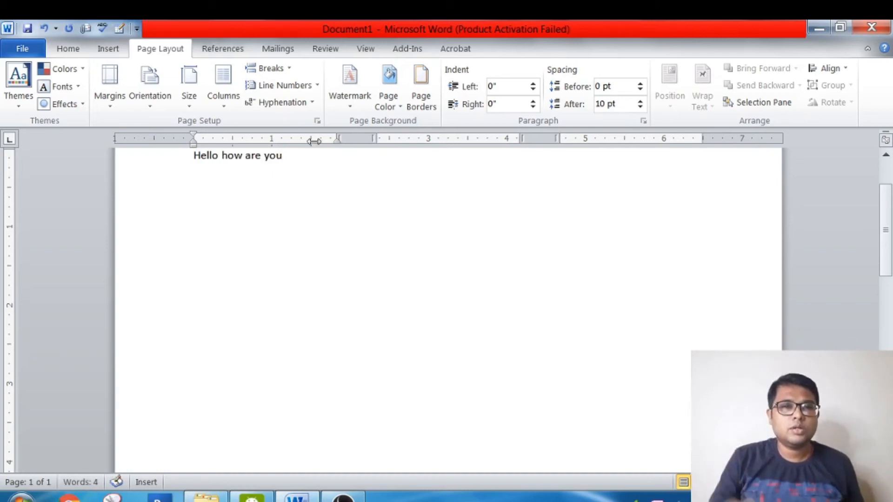
- Extend the first column's text to about five lines with random filler letters, replacing the word "are" with filler as well
text(hkehkhfjkdshkhfjksdhfkjh)
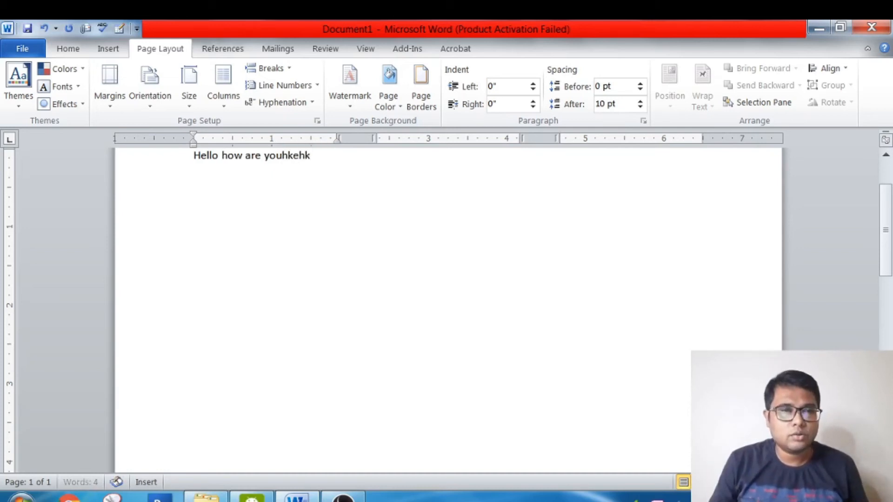
text(skjdfhkjs)
double_click(253, 156)
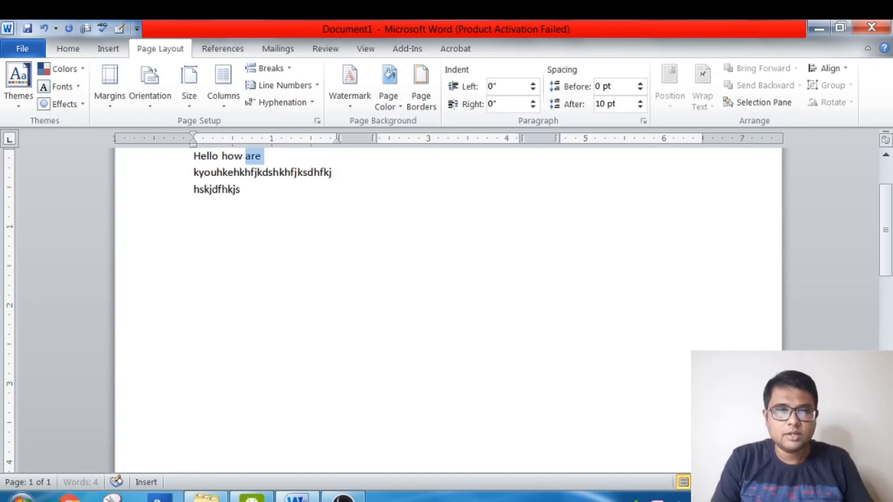
text(hsjkdhf)
key(ctrl+a)
text(s)
key(ctrl+z)
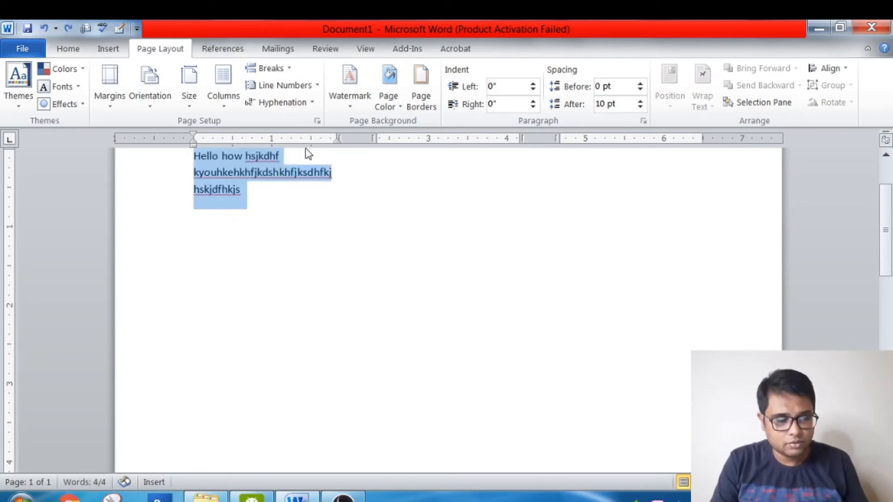
click(281, 199)
text(kejkljkldjlakjs)
text(jalsjldajsdljaljsdlkjalksjdlka)
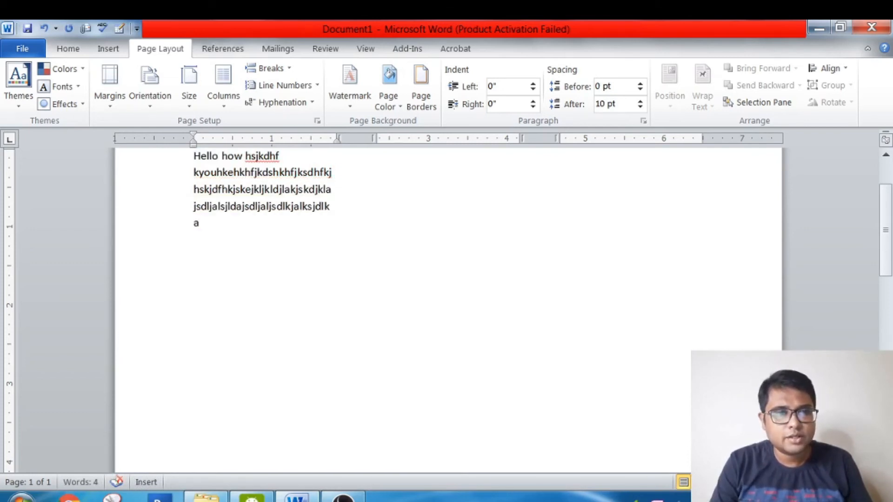
- Start a new paragraph below the first column's text and insert a column break there
key(Return)
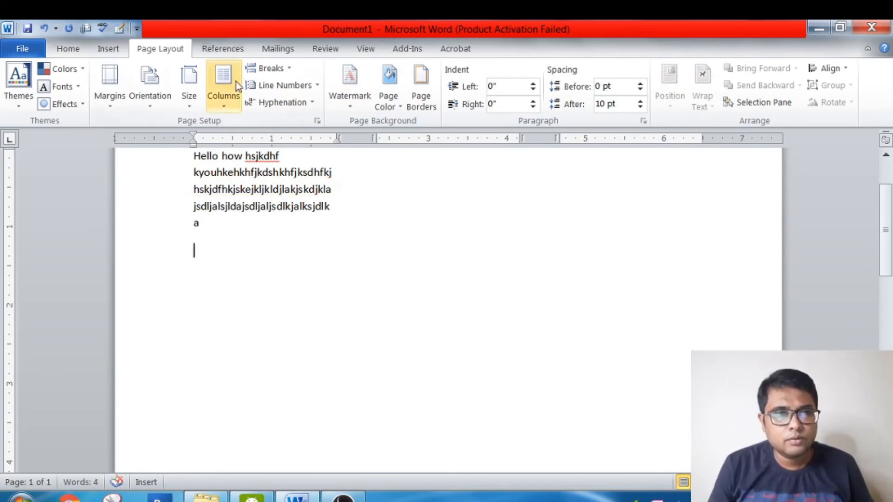
click(289, 70)
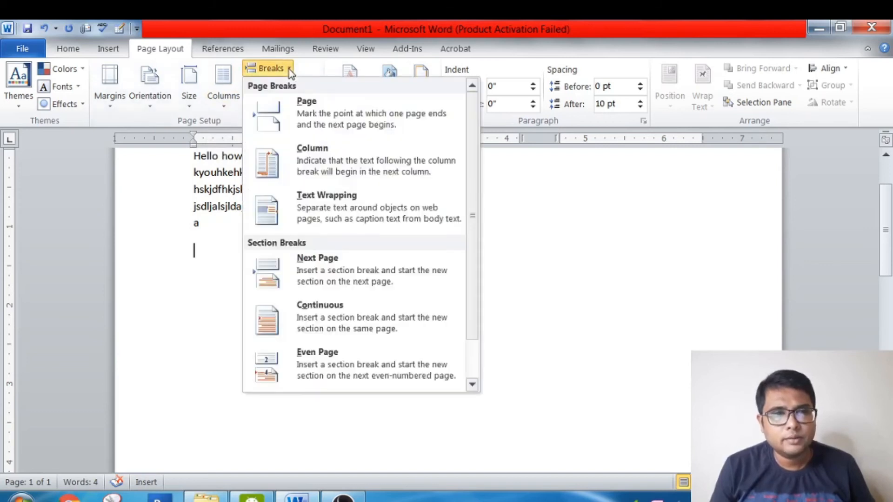
click(308, 161)
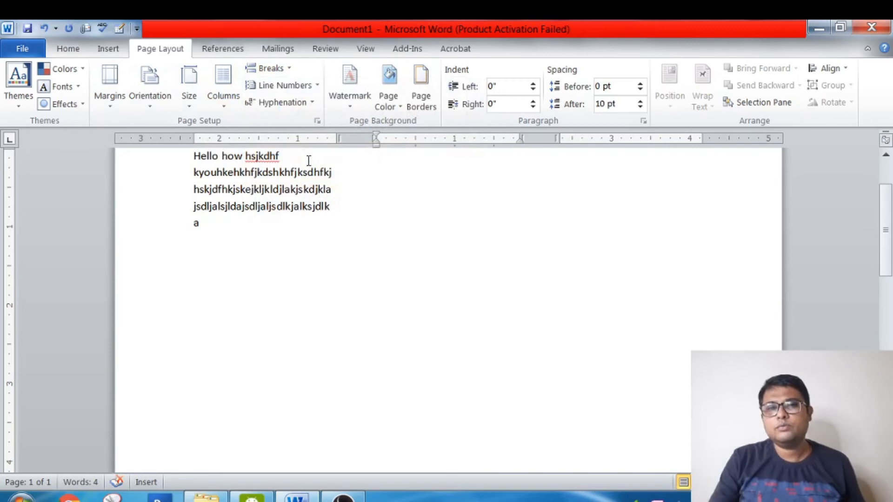
- Fill the second column with about five lines of random filler letters
text(k)
click(308, 161)
text(dhkhk)
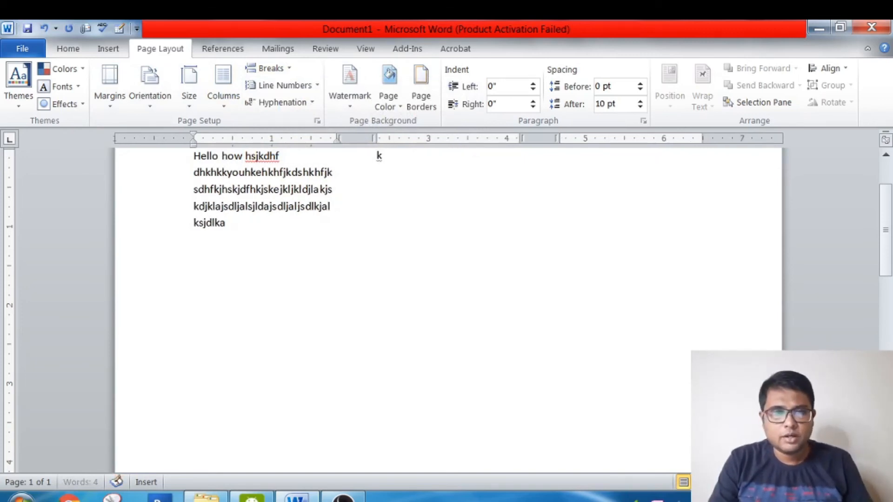
click(386, 158)
text(kdfjdjfkjdkfjk)
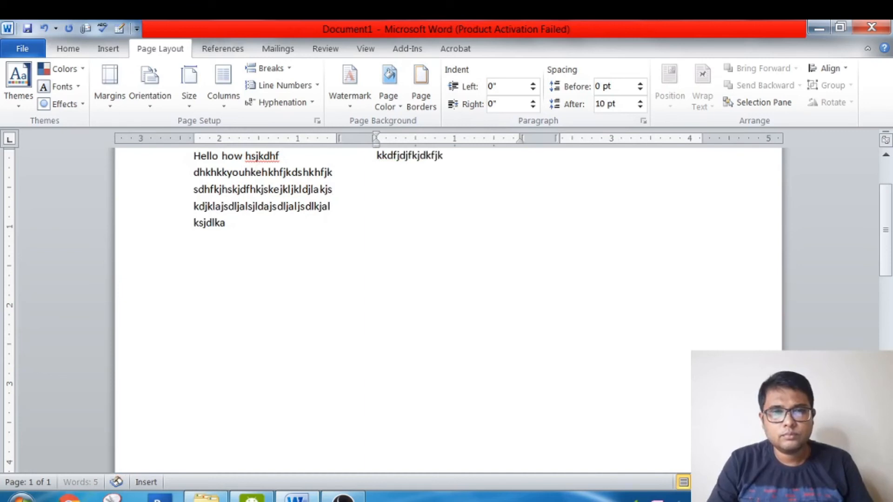
text(djsfksjdkfjskdjksjdkfjdskfjksdjkjksdjksjd)
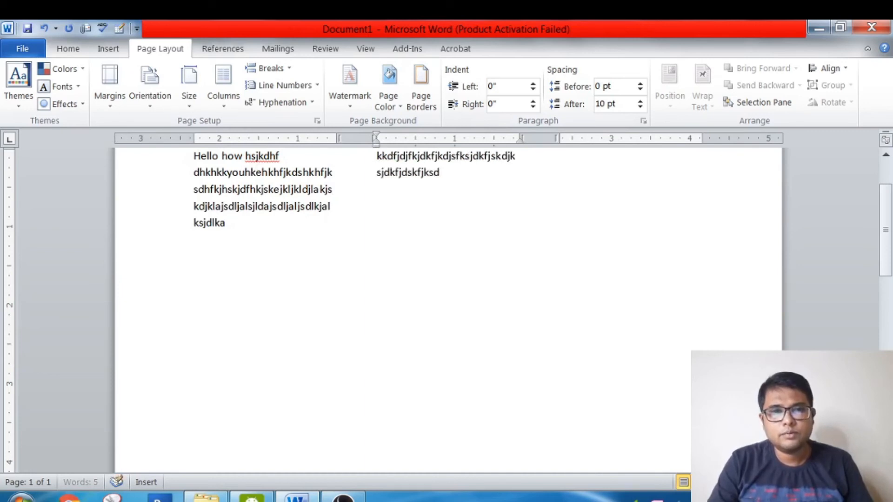
text(kjmczxckdskjdiw)
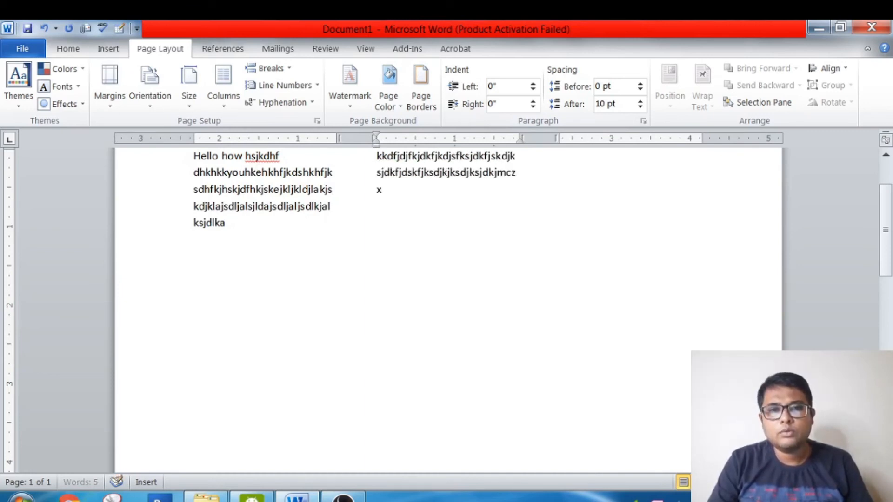
text(oiepq)
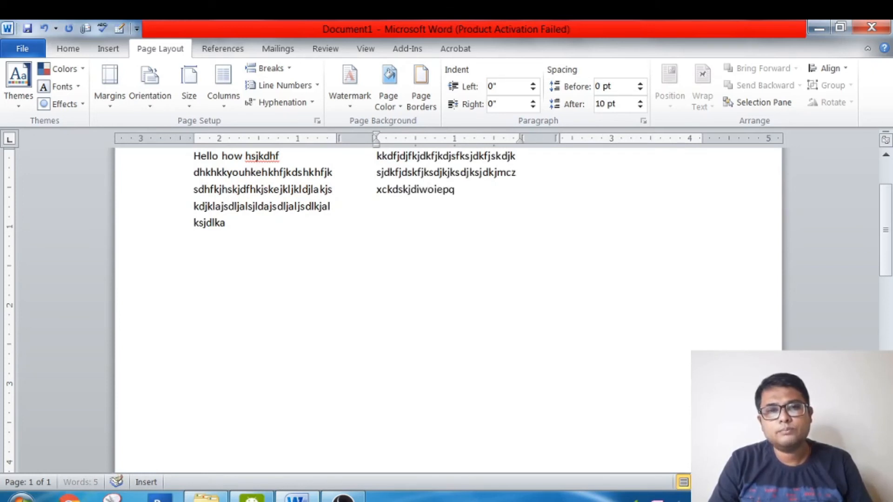
text(pwiekqpwekpokqwkdoqwkdopqwkpoqkwpok)
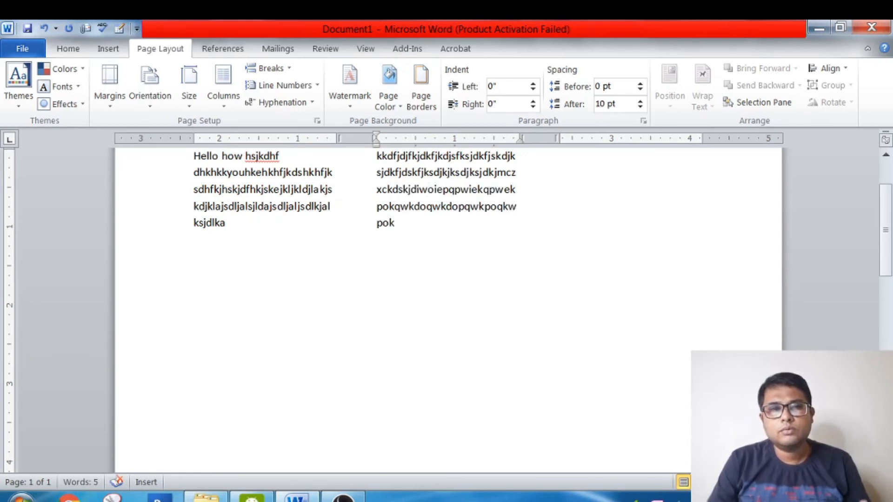
- Insert a column break after the second column's text and enter a little over one line of filler letters in the third column
click(292, 69)
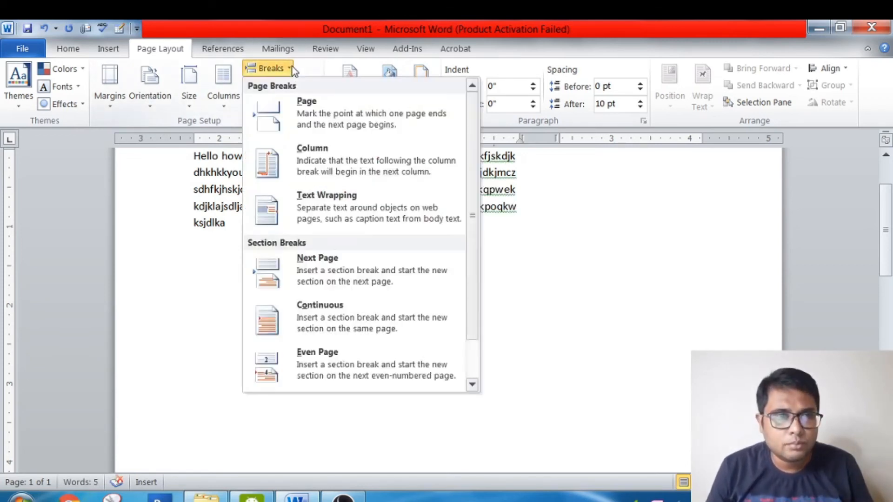
click(308, 160)
text(kdkdkdkkdkdkdkkdkdkdknjjajaj)
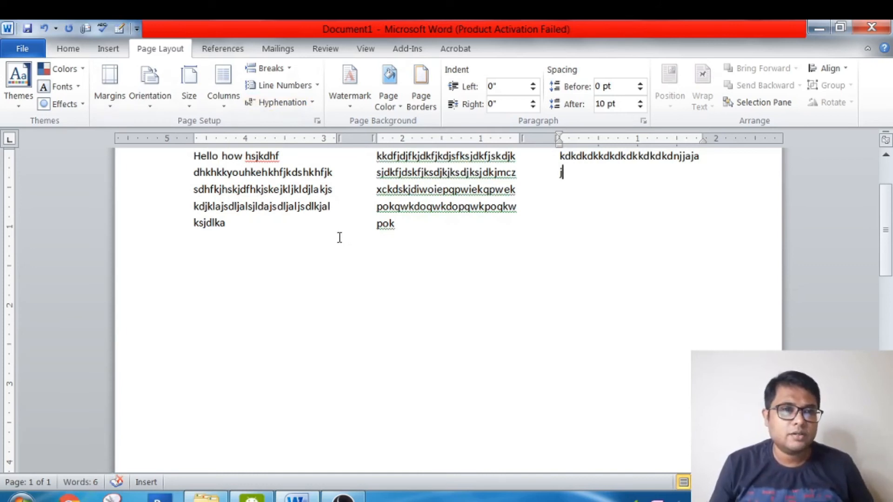
- Return the three-column document to a one-column layout and clear its entire contents
click(230, 108)
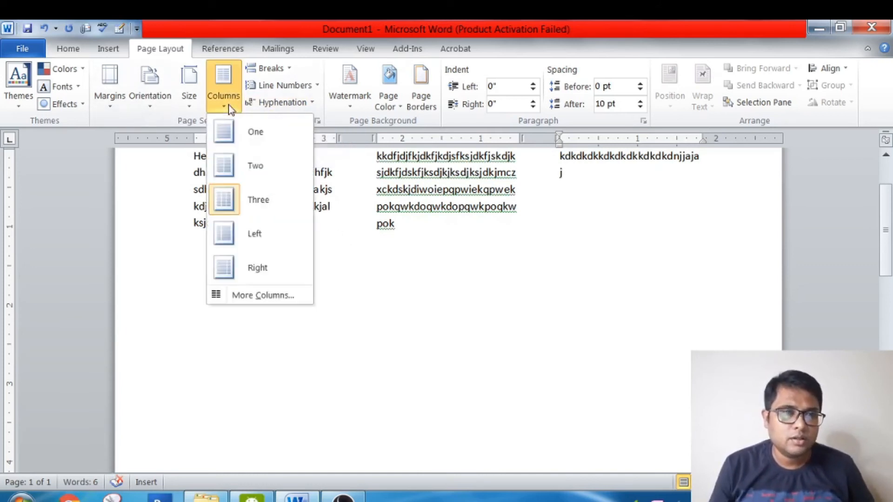
click(230, 142)
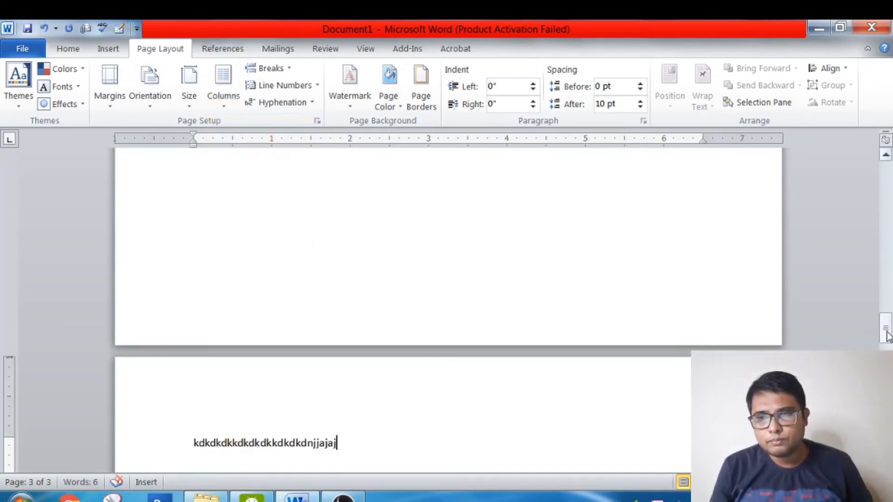
drag(892, 309, 881, 127)
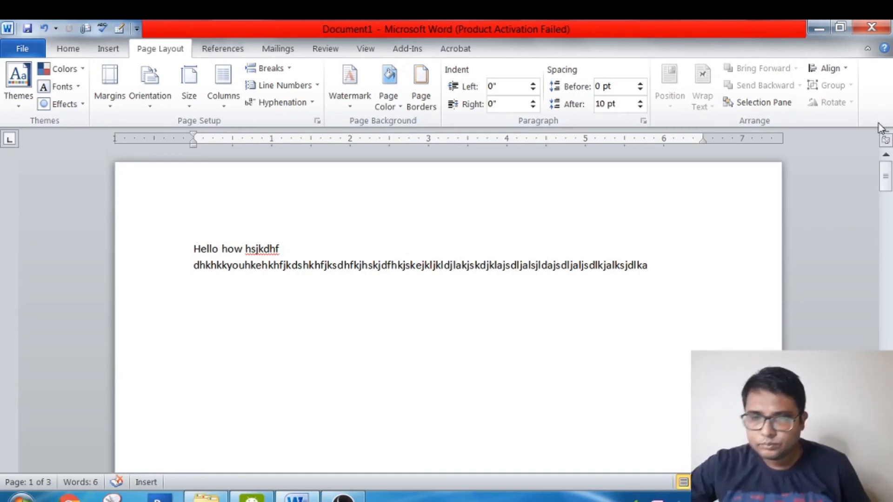
key(ctrl+a)
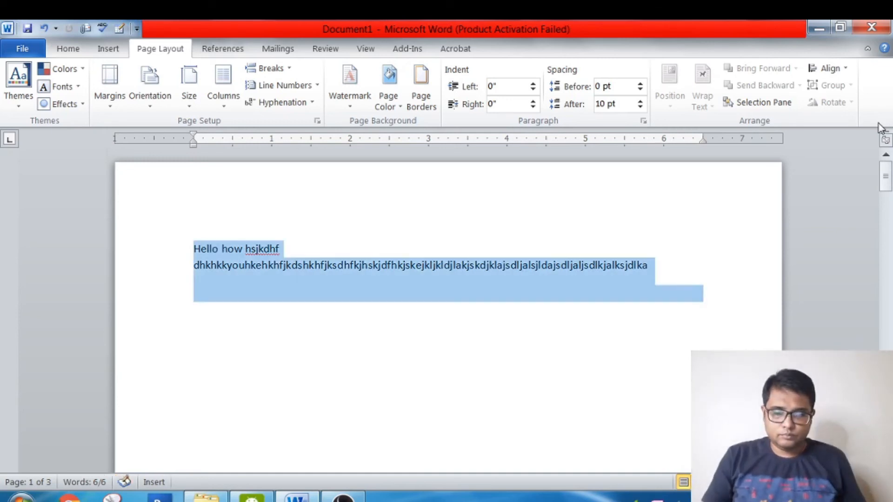
key(Delete)
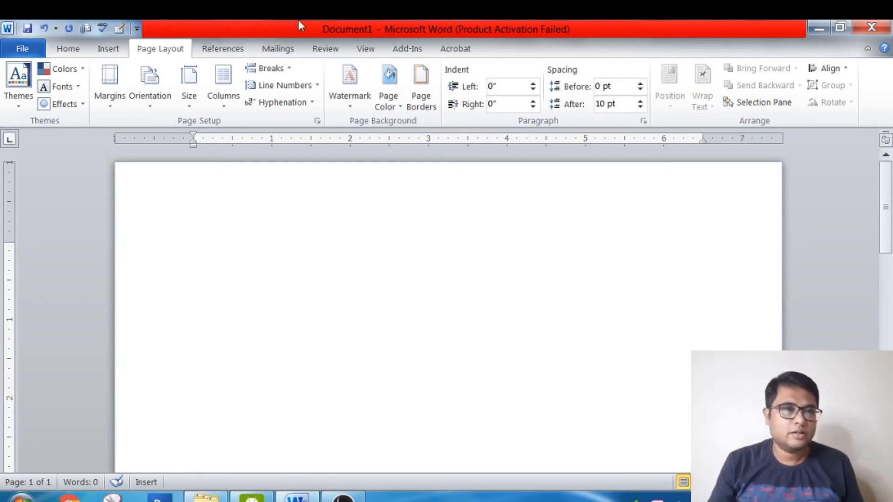
- Start a bulleted list with the solid round bullet in the empty document
click(70, 54)
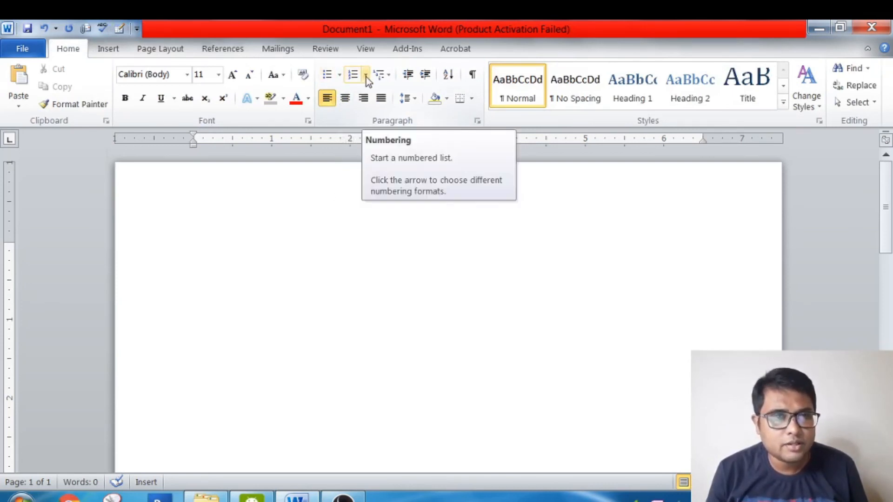
click(339, 76)
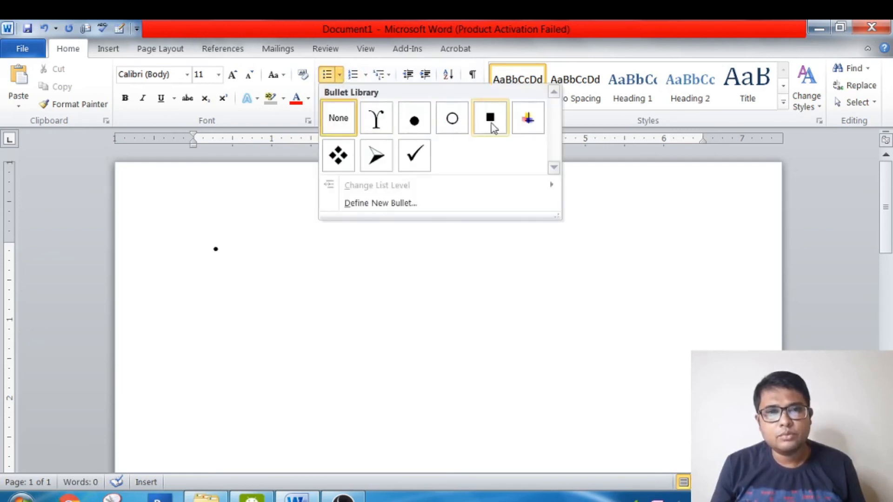
click(411, 125)
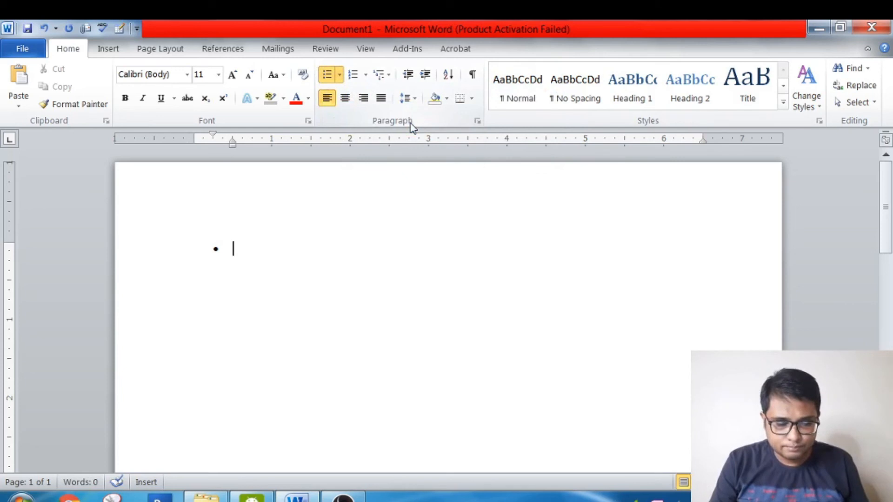
- Enter the list items Pencil, Rubber, Scale and Paper, and end the bulleted list with blank unbulleted lines below
text(pe)
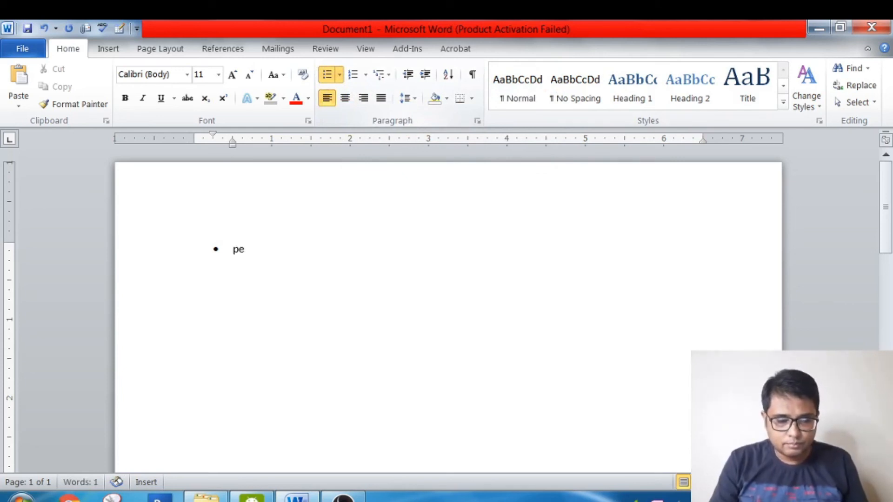
text(ncil)
key(Return)
text(r)
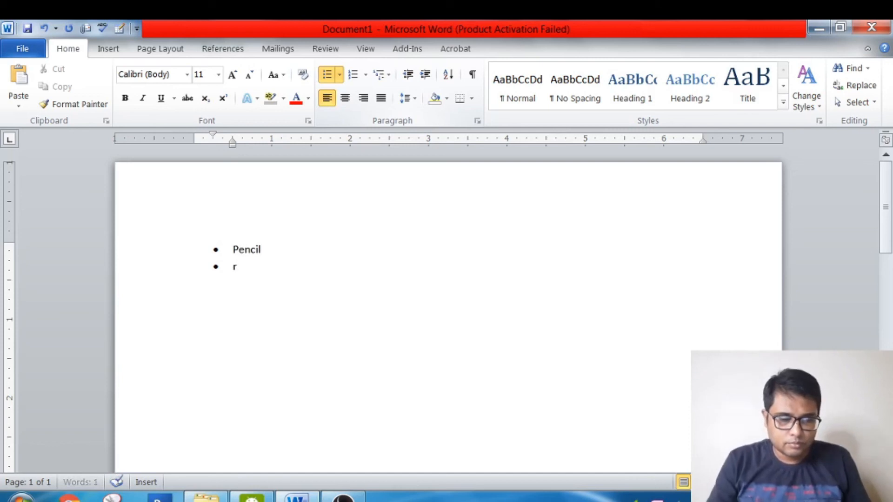
text(ubber)
key(Return)
text(scale)
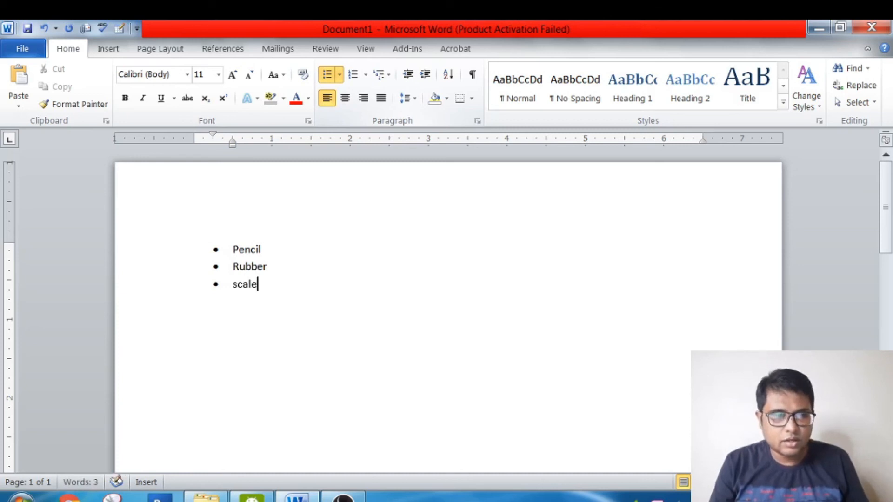
key(Return)
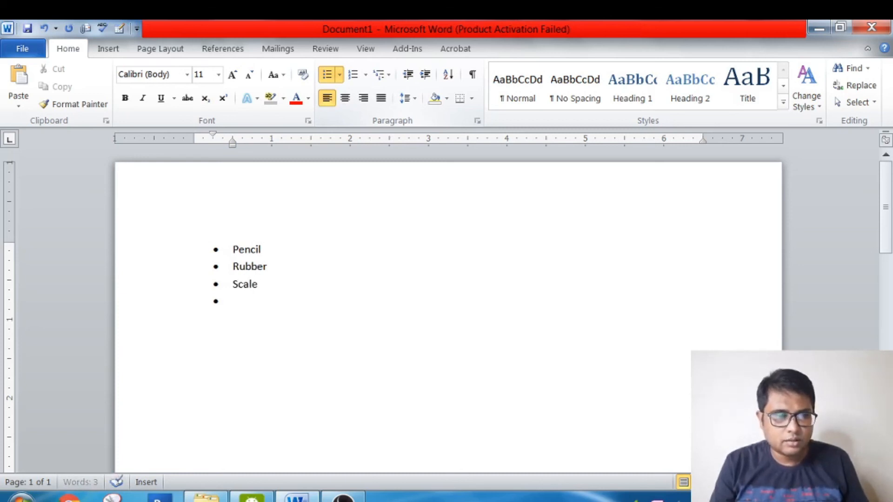
text(paper)
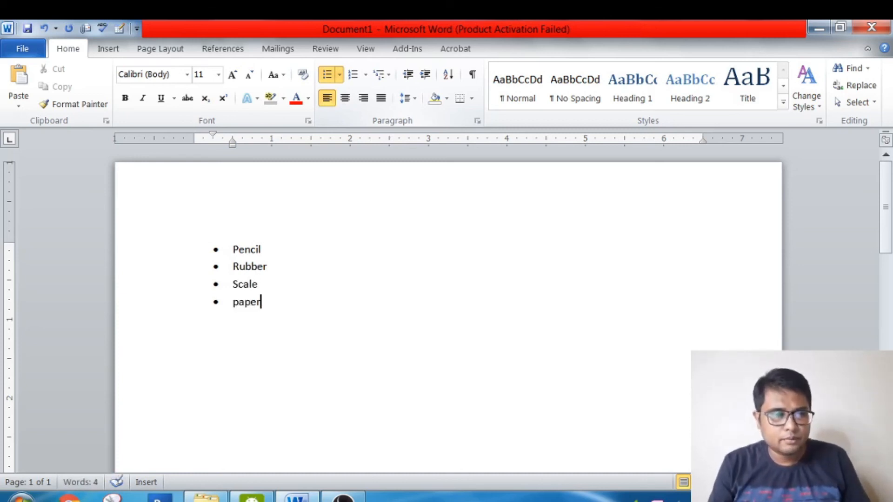
key(Return)
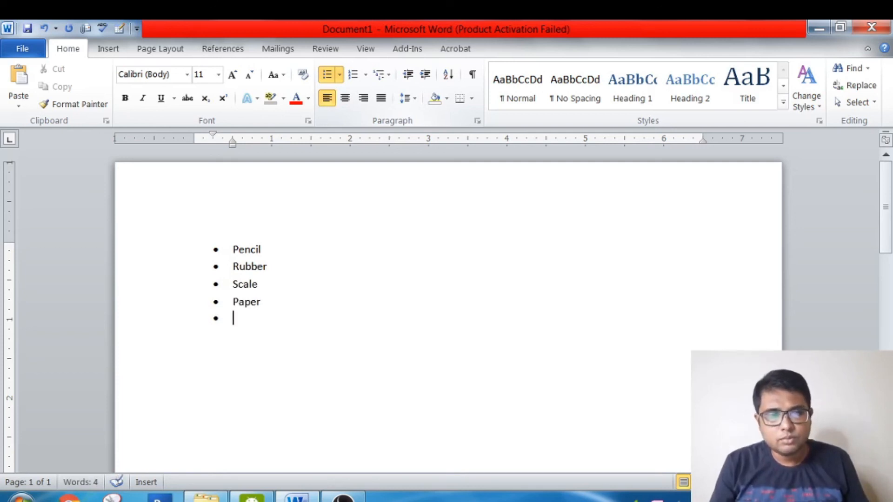
key(BackSpace)
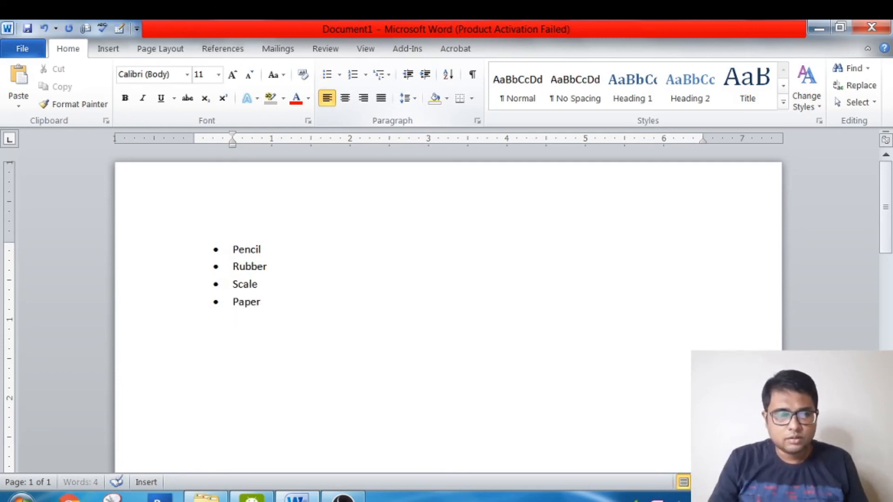
key(Return)
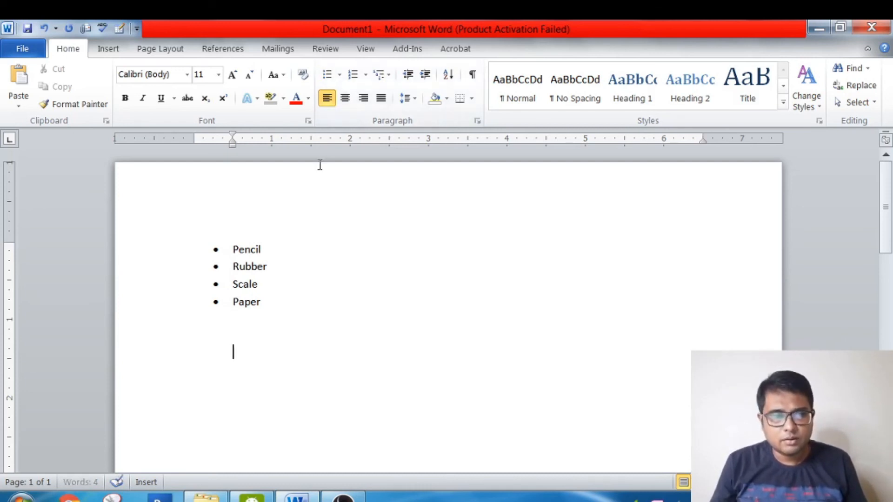
- Change the four stationery items from bullets to the A. B. C. numbering format
drag(231, 247, 267, 302)
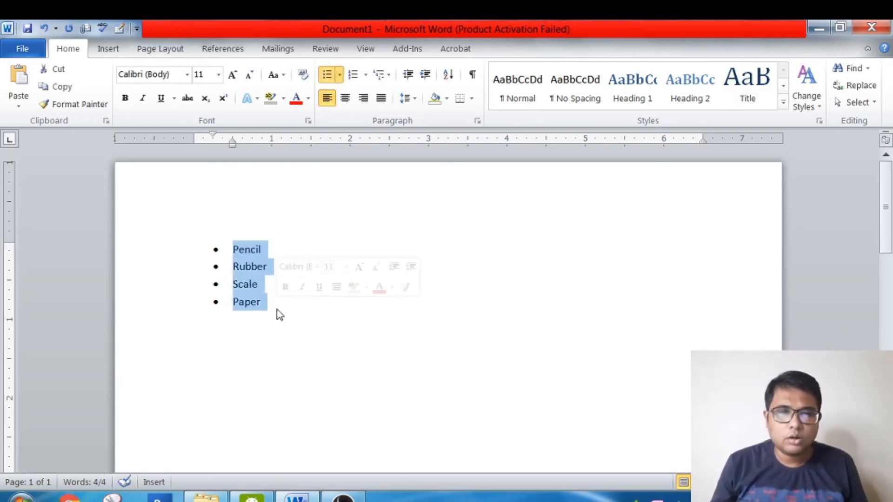
click(366, 76)
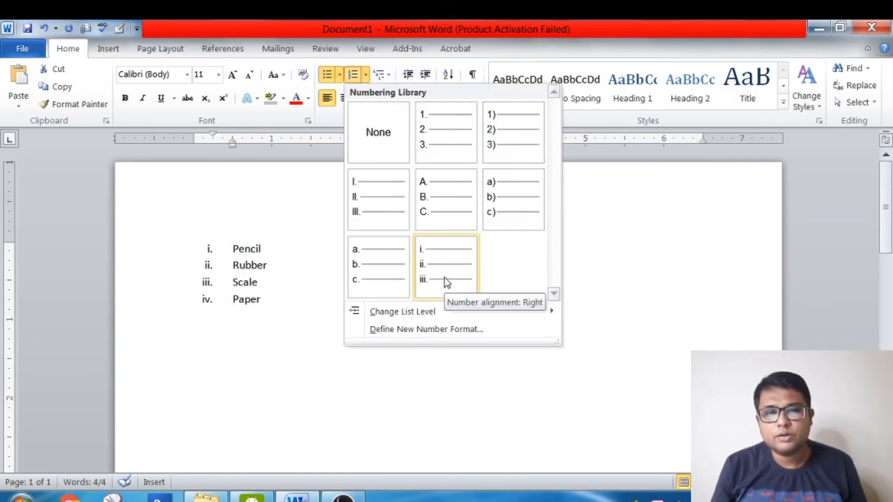
click(446, 219)
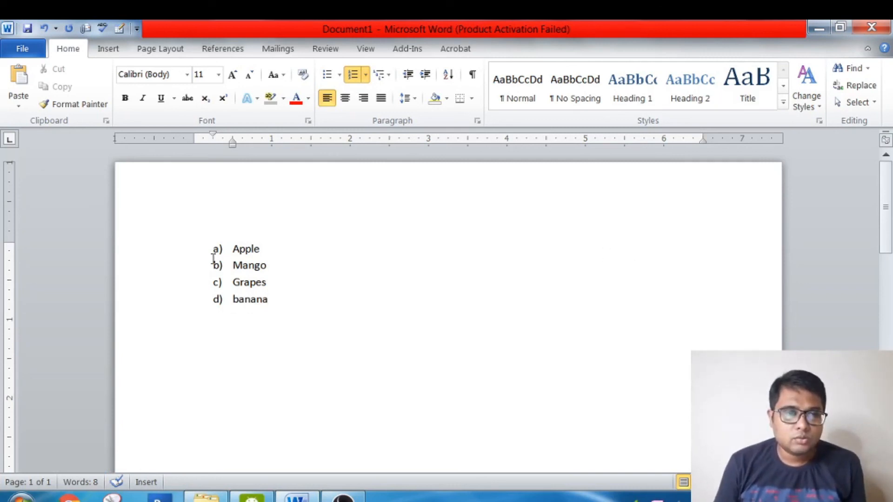
- Select the four fruit items from Apple to banana and open the available numbering formats for them
drag(233, 247, 264, 296)
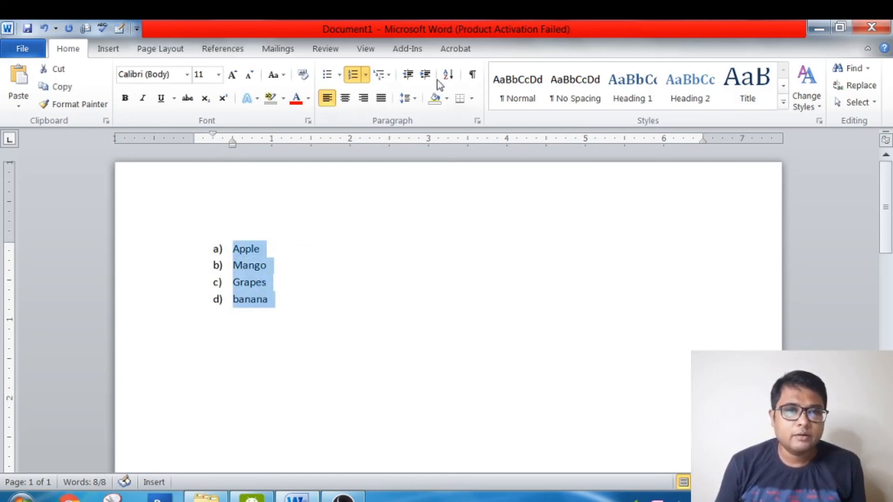
click(366, 75)
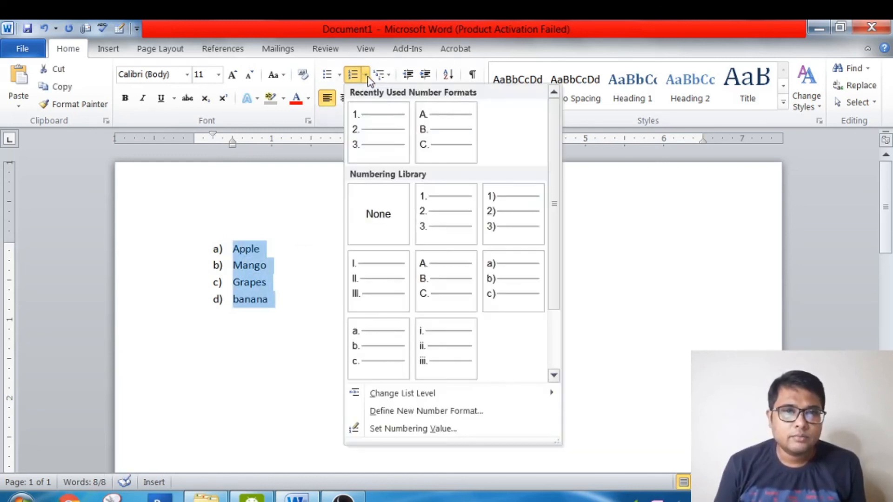